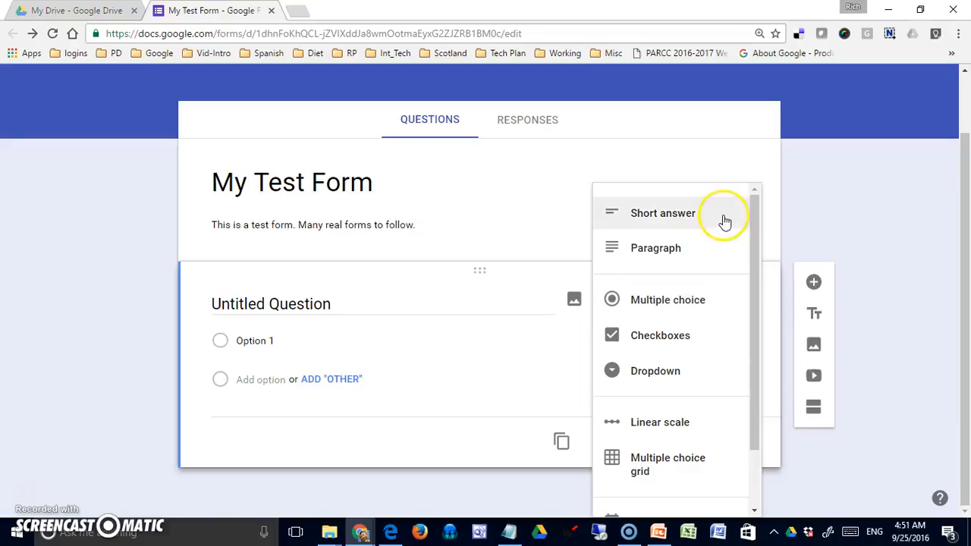
{"action": "left_click", "coordinate": [713, 256]}
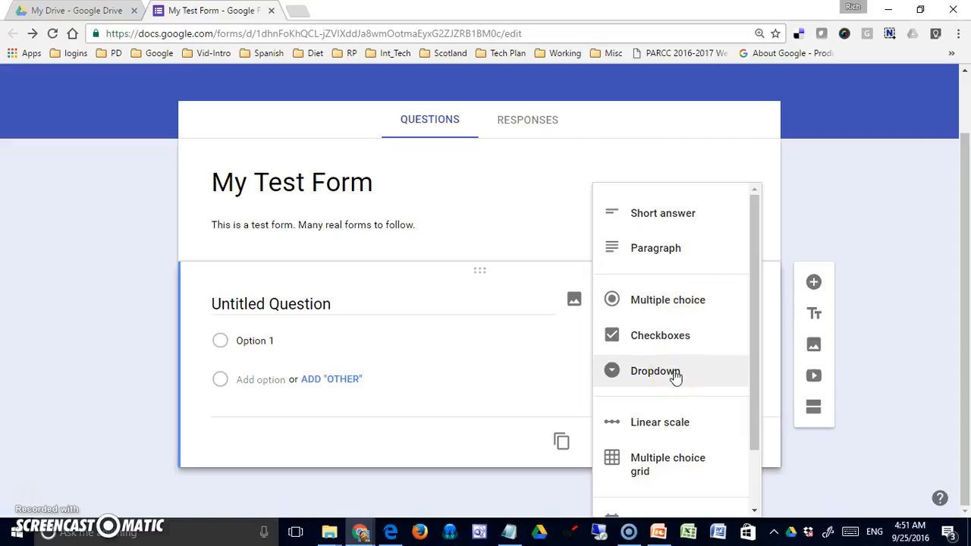
{"action": "left_click", "coordinate": [839, 465]}
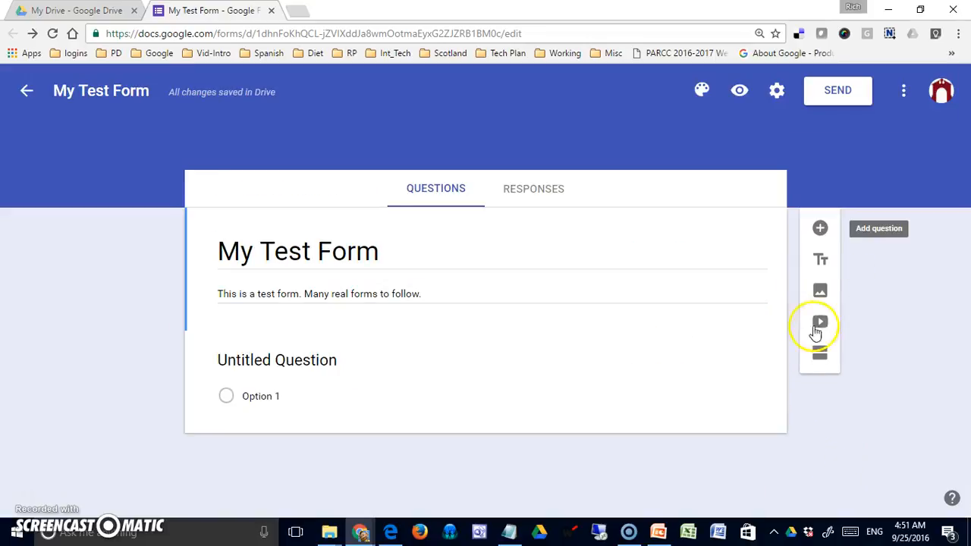
Step: Set the untitled question's type to Short answer
{"action": "left_click", "coordinate": [347, 381]}
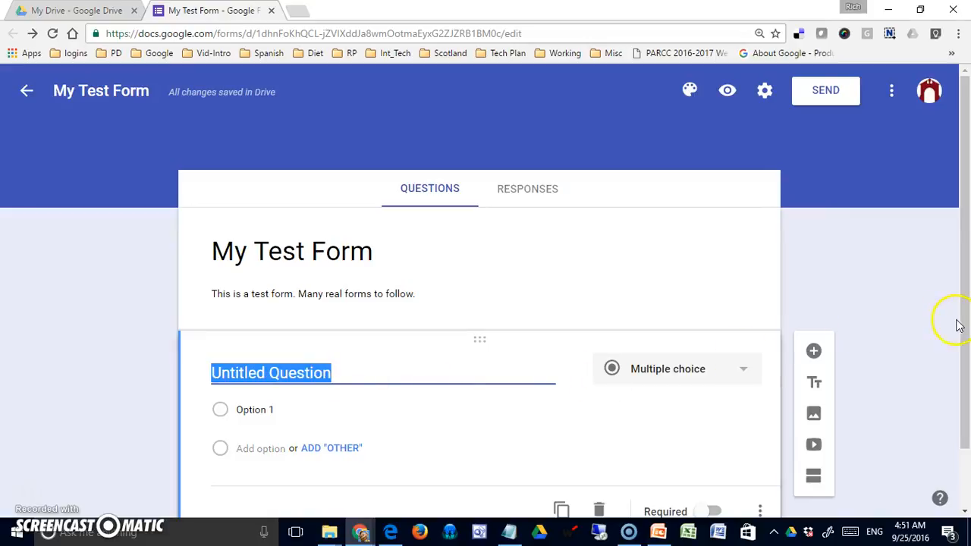
{"action": "left_click_drag", "start_coordinate": [963, 334], "coordinate": [962, 398]}
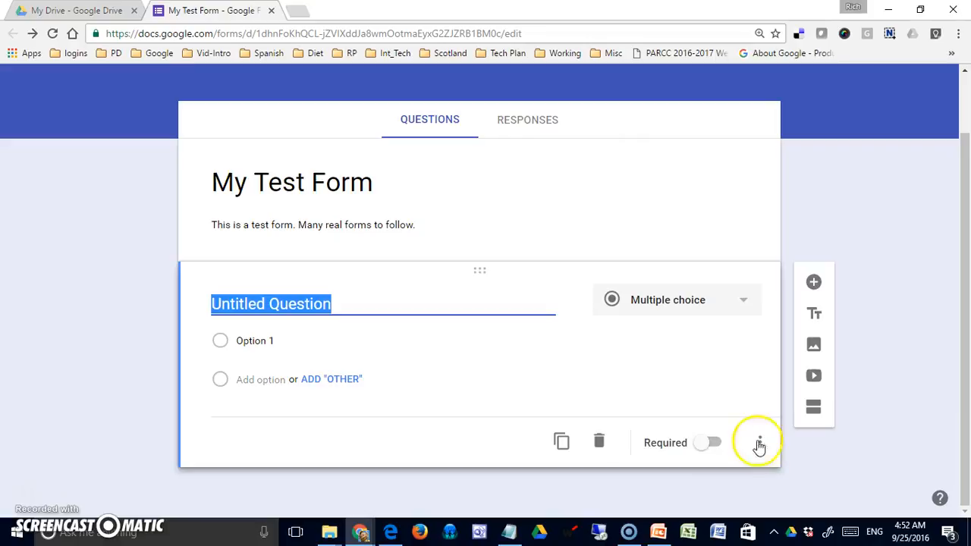
{"action": "left_click", "coordinate": [742, 302]}
{"action": "left_click", "coordinate": [709, 216]}
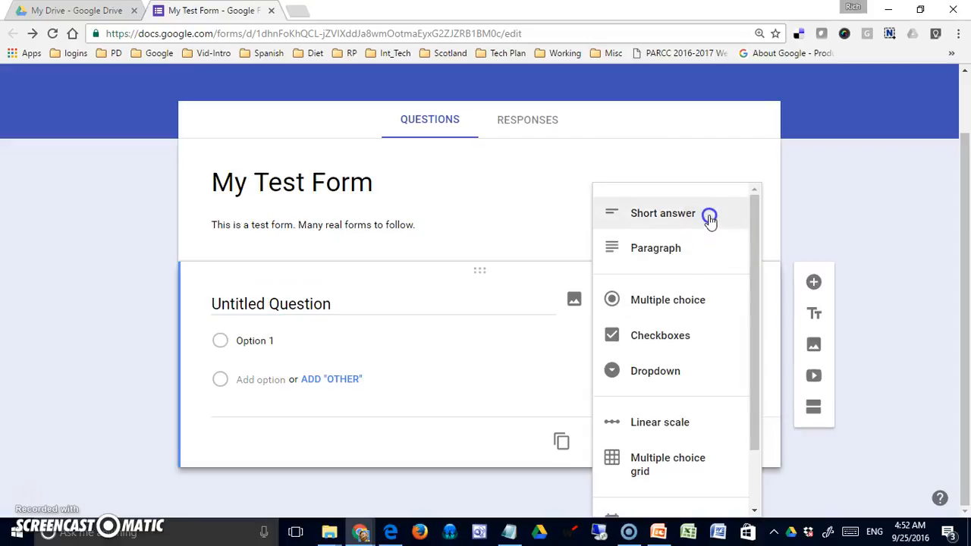
Step: Title the short answer question "First Name" and make it required
{"action": "left_click", "coordinate": [334, 338]}
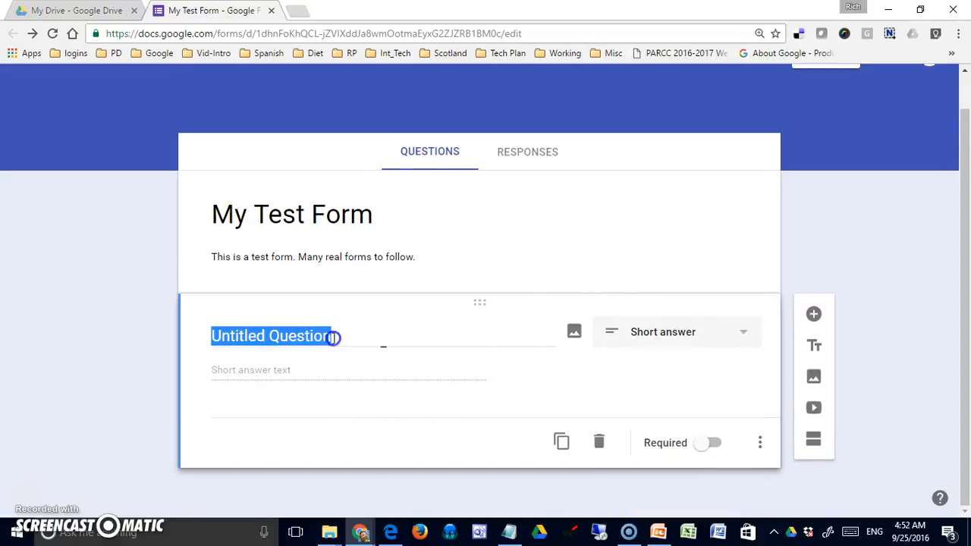
{"action": "type", "text": "Fis"}
{"action": "key", "text": "BackSpace"}
{"action": "type", "text": "rst Name"}
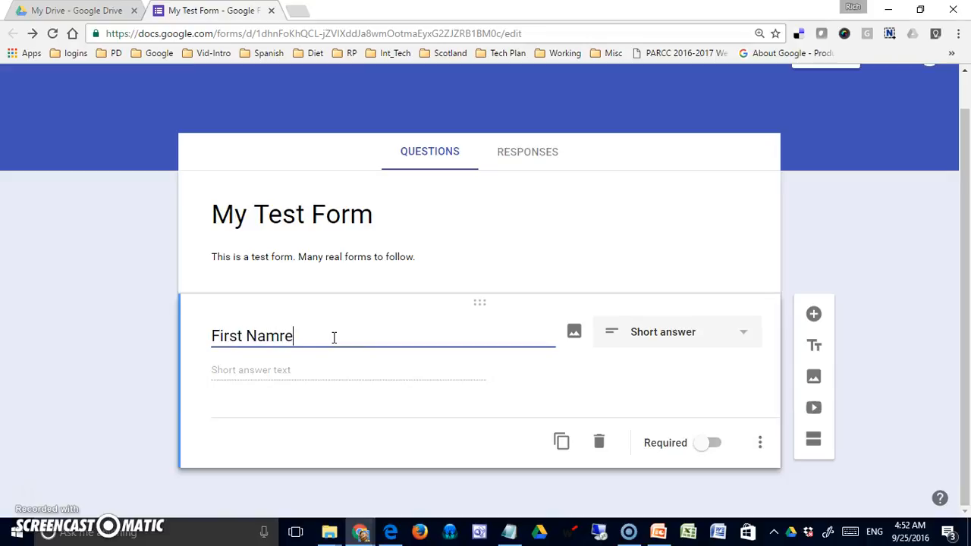
{"action": "left_click", "coordinate": [302, 386]}
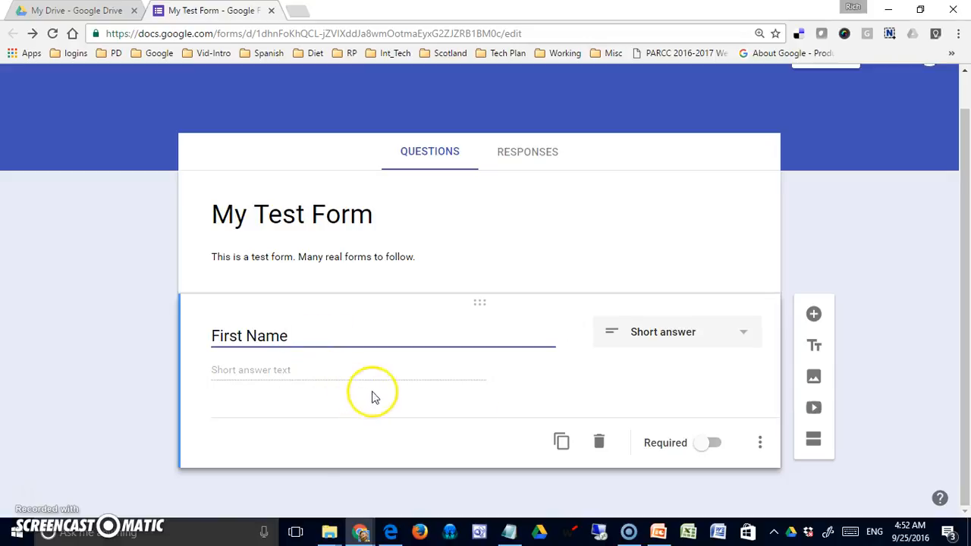
{"action": "left_click", "coordinate": [715, 444]}
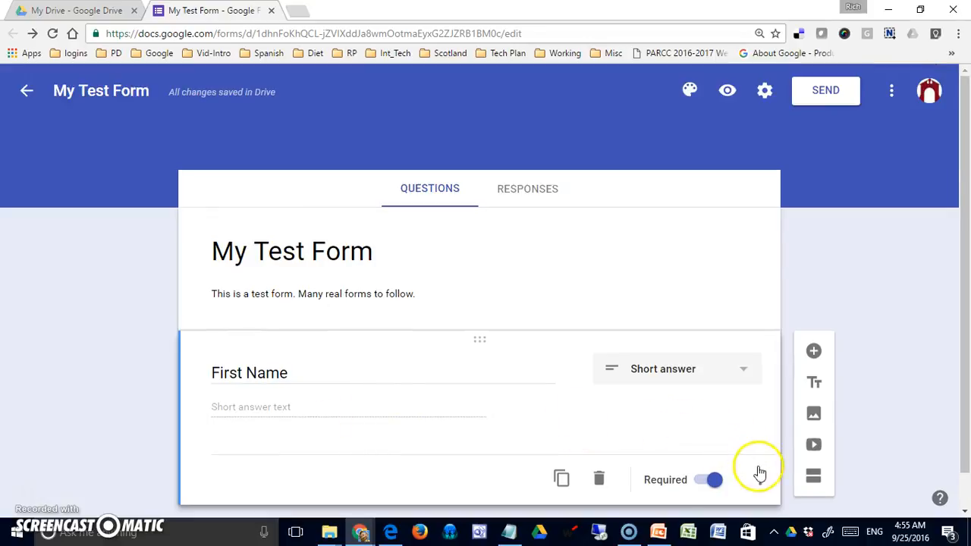
Step: Add a description to the First Name question reading "Please enter your first name here."
{"action": "left_click", "coordinate": [763, 477]}
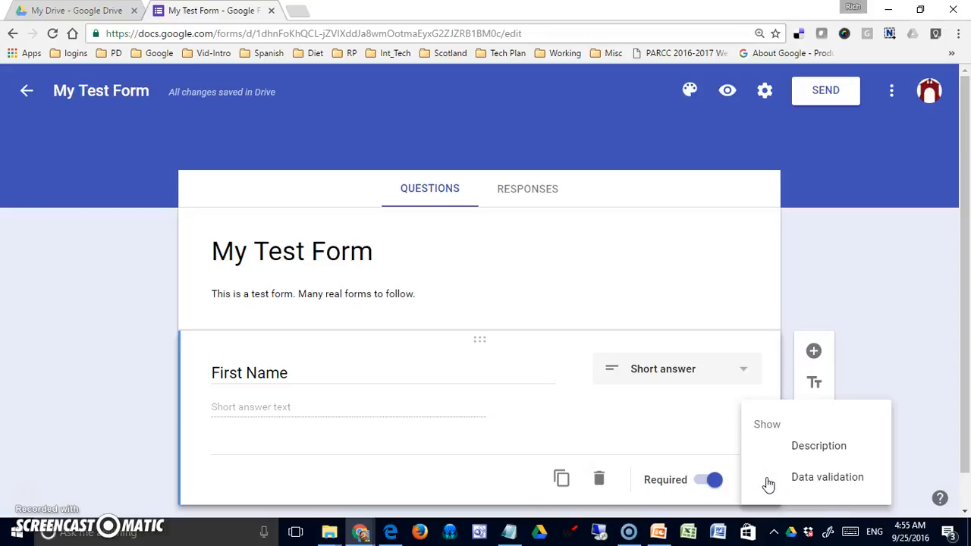
{"action": "left_click", "coordinate": [803, 454]}
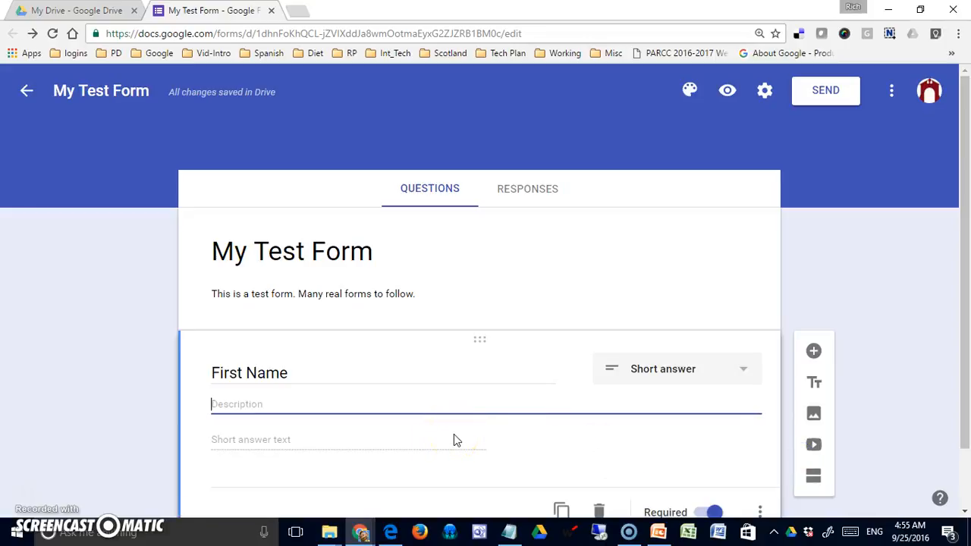
{"action": "type", "text": "Pleas"}
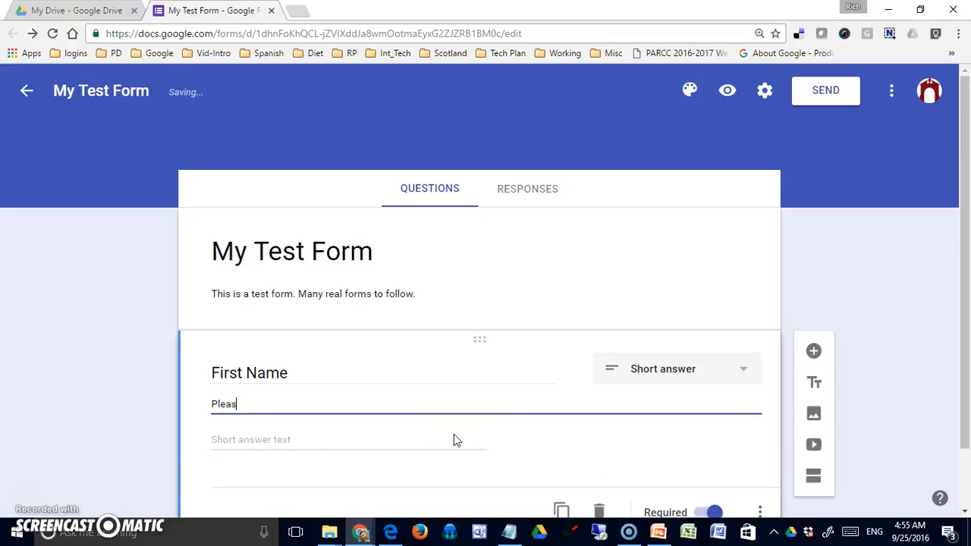
{"action": "type", "text": "e enter your first name here."}
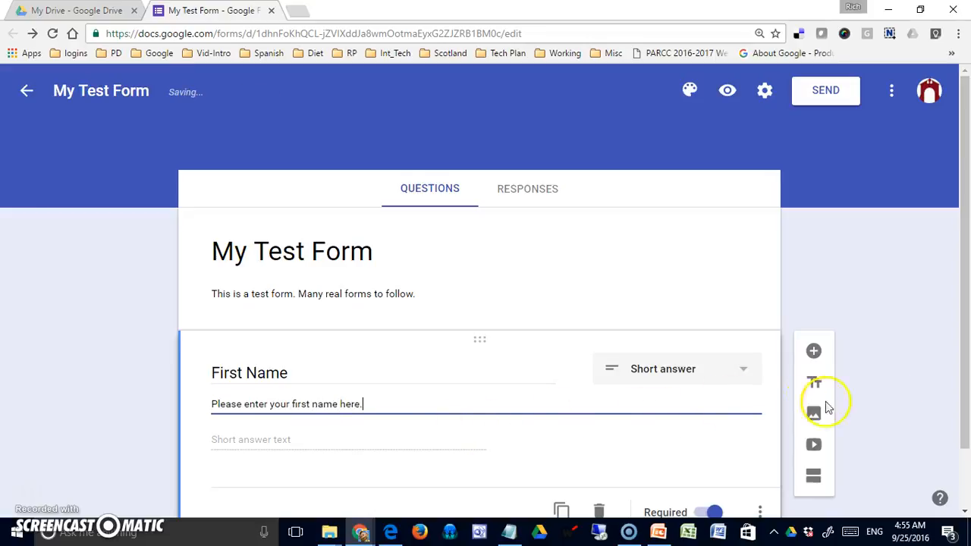
{"action": "left_click", "coordinate": [925, 406]}
Step: Turn on data validation for the First Name question and set the rule type to Text
{"action": "scroll", "coordinate": [926, 403], "scroll_direction": "down", "scroll_amount": 1}
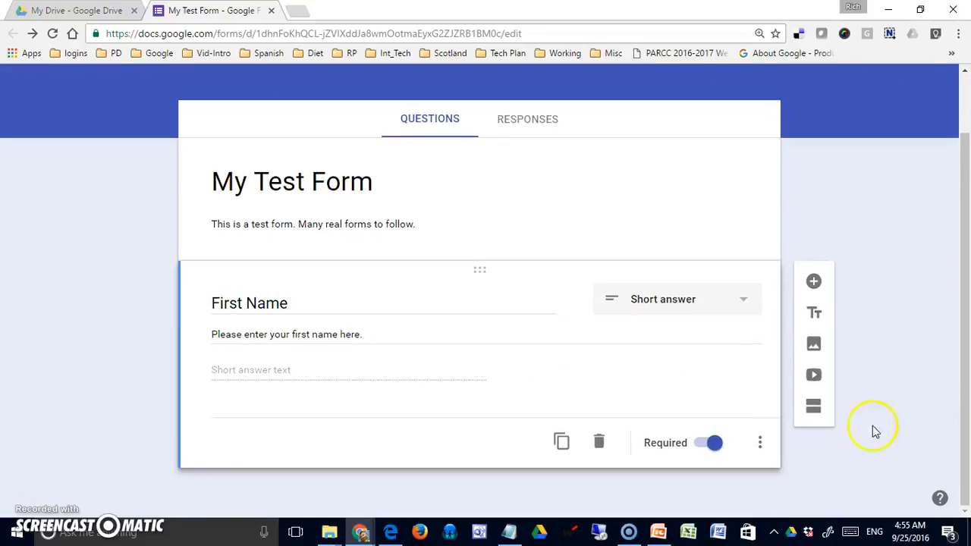
{"action": "left_click", "coordinate": [759, 446]}
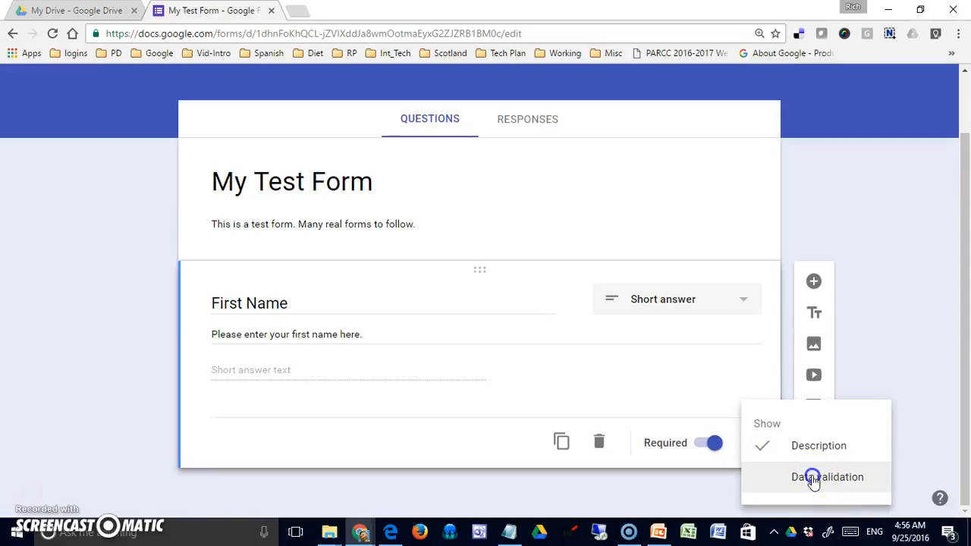
{"action": "left_click", "coordinate": [811, 477]}
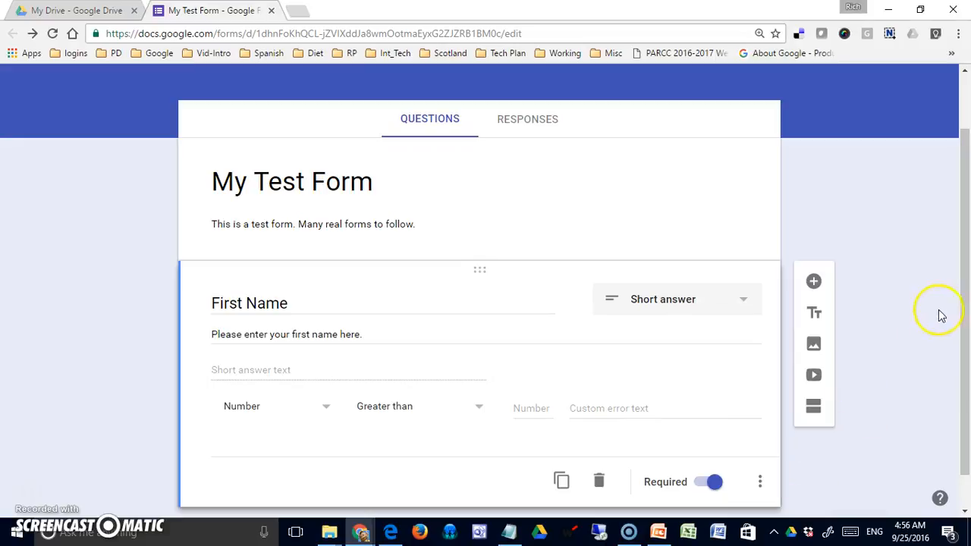
{"action": "left_click_drag", "start_coordinate": [960, 300], "coordinate": [962, 341]}
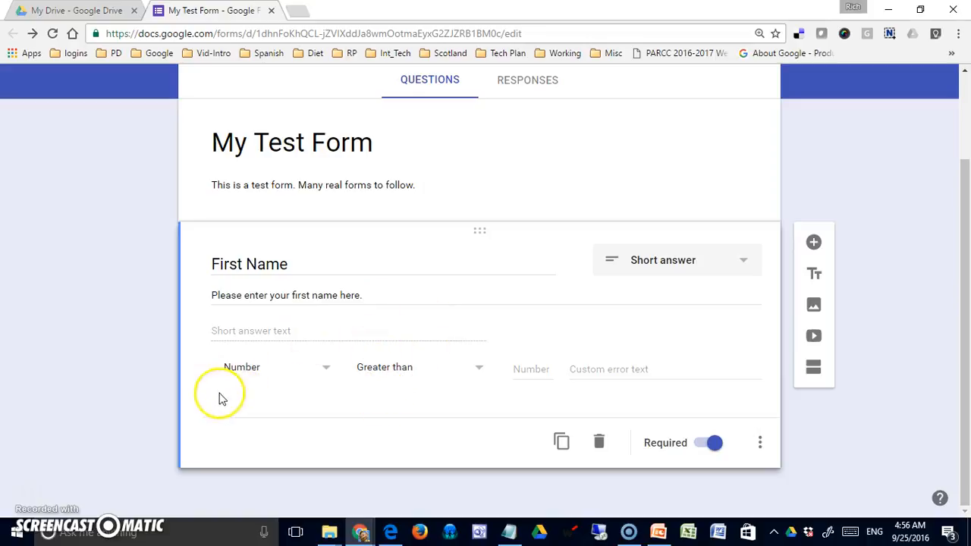
{"action": "left_click", "coordinate": [326, 369]}
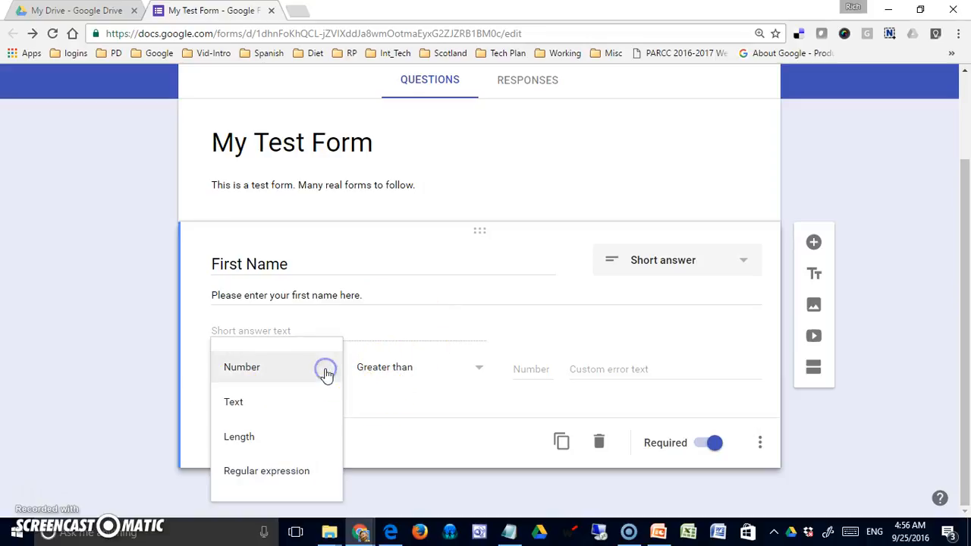
{"action": "left_click", "coordinate": [297, 409]}
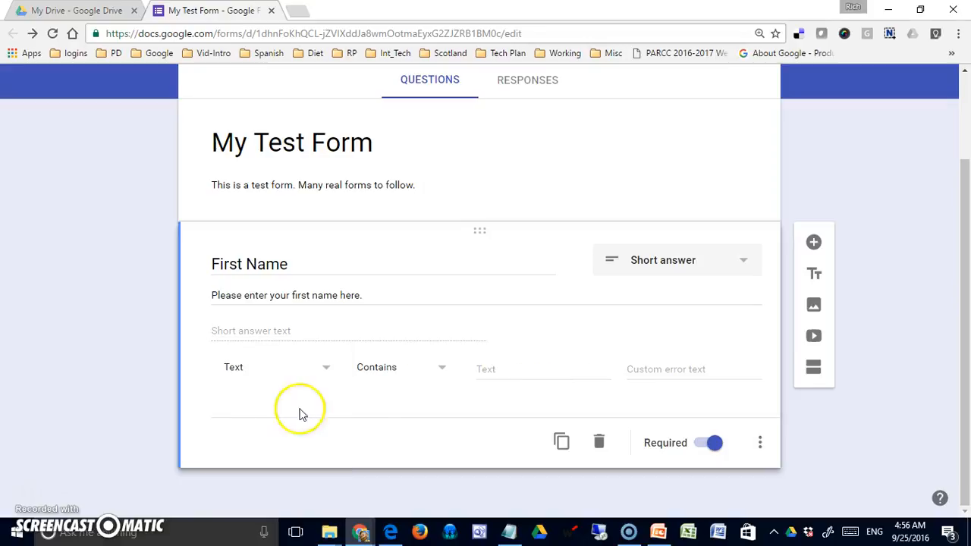
Step: Set the text validation condition to Email address with the custom error text "Please enter a valid email address"
{"action": "left_click", "coordinate": [446, 371]}
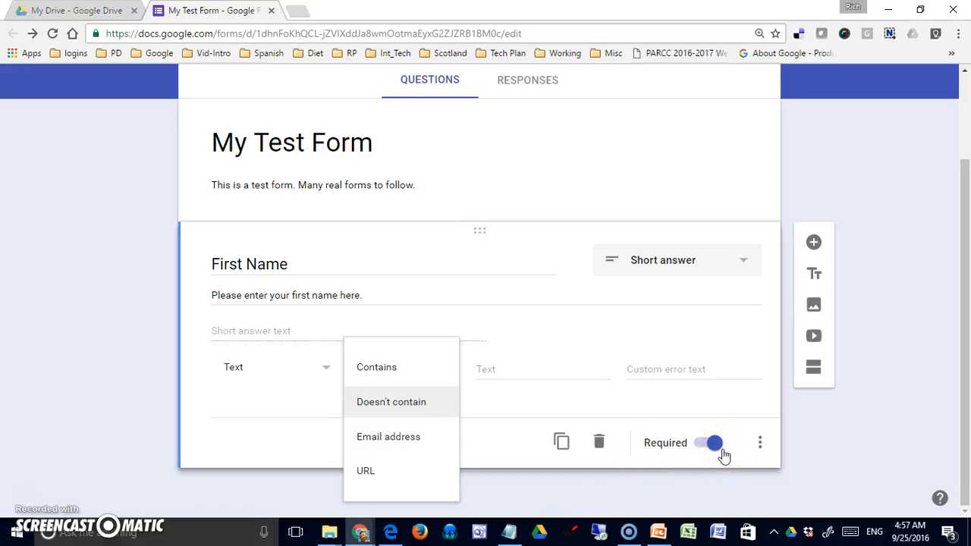
{"action": "left_click", "coordinate": [199, 438]}
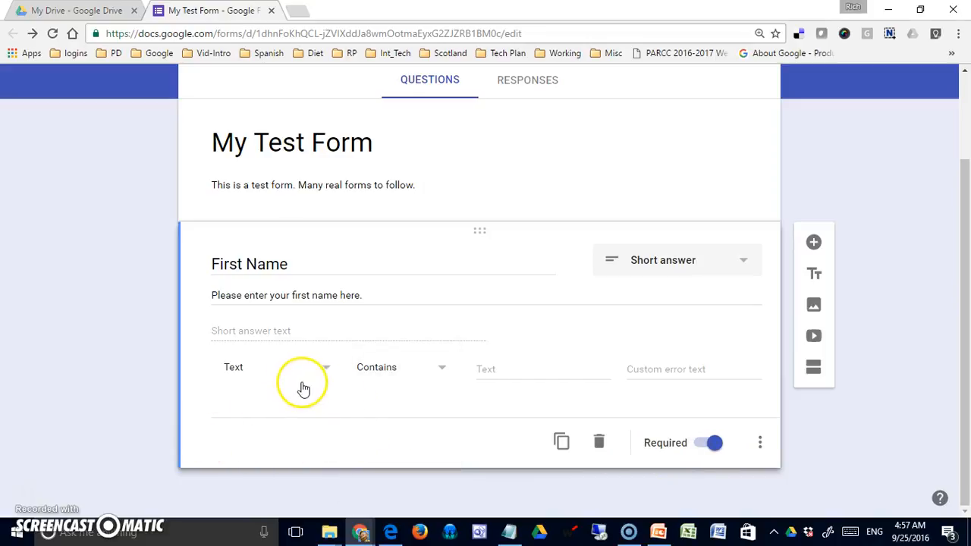
{"action": "left_click", "coordinate": [440, 370]}
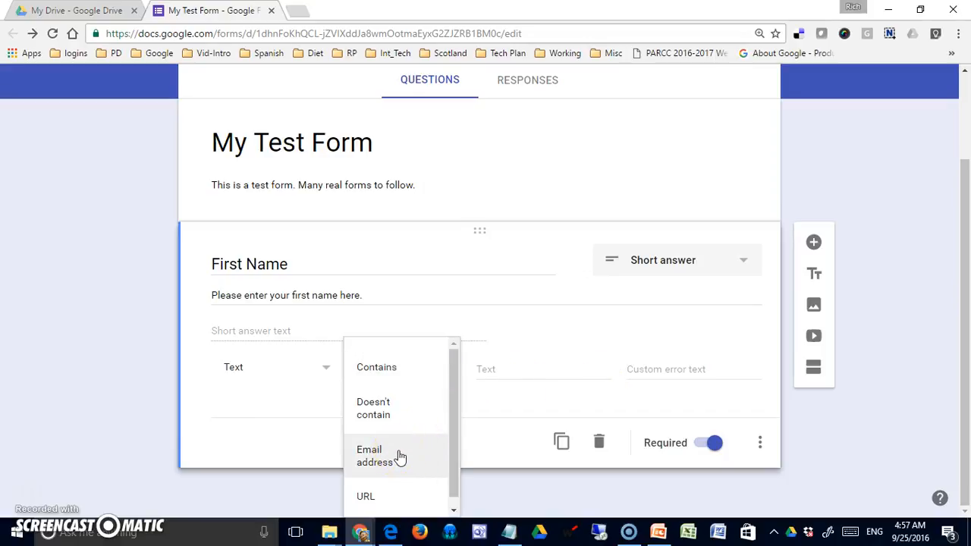
{"action": "left_click", "coordinate": [399, 453]}
{"action": "left_click", "coordinate": [513, 370]}
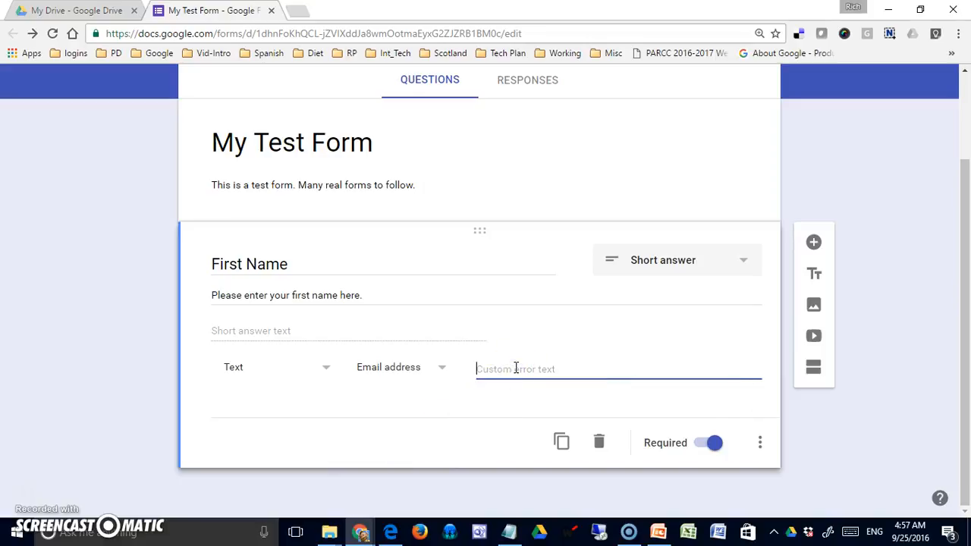
{"action": "type", "text": "P"}
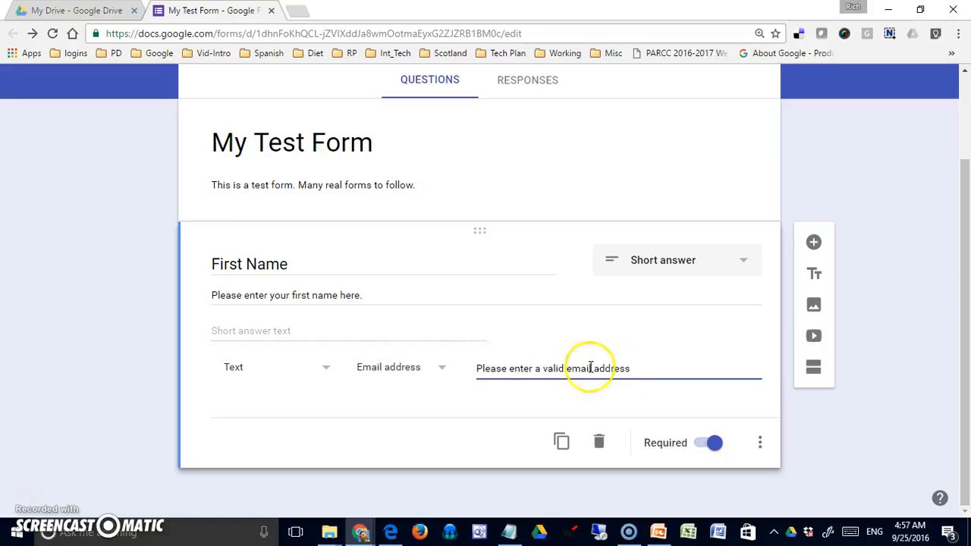
{"action": "left_click", "coordinate": [786, 416]}
Step: Remove the data validation and the description from the First Name question
{"action": "left_click", "coordinate": [760, 448]}
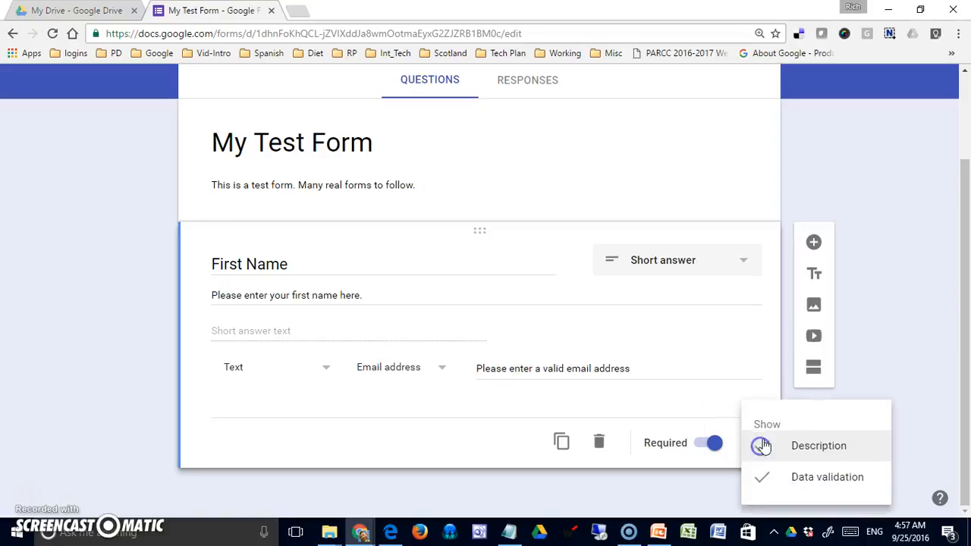
{"action": "left_click", "coordinate": [761, 482]}
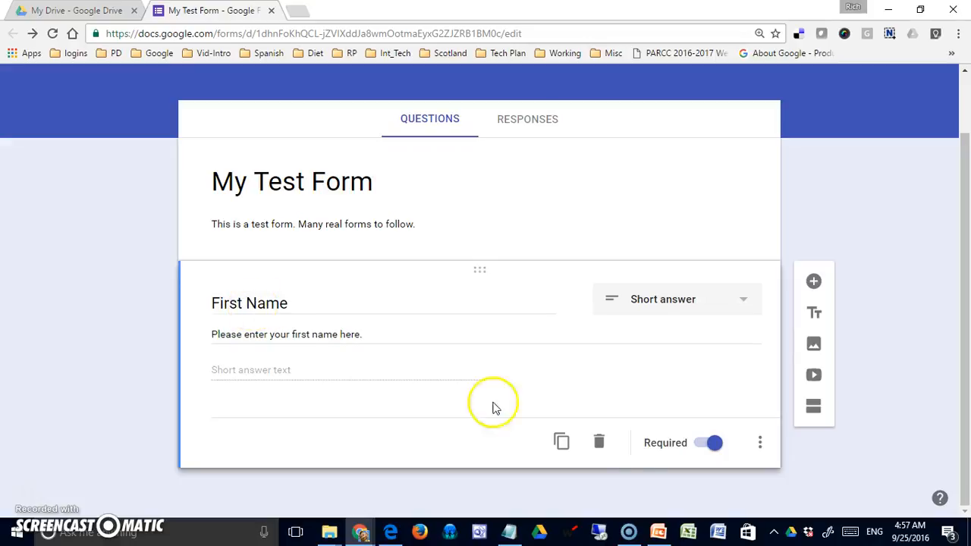
{"action": "left_click", "coordinate": [761, 441]}
{"action": "left_click", "coordinate": [761, 448]}
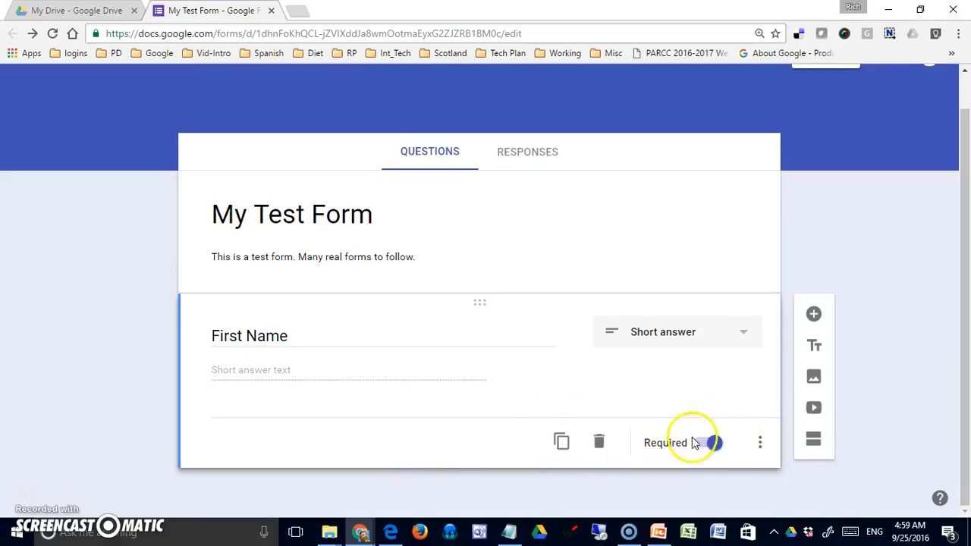
{"action": "left_click", "coordinate": [587, 412]}
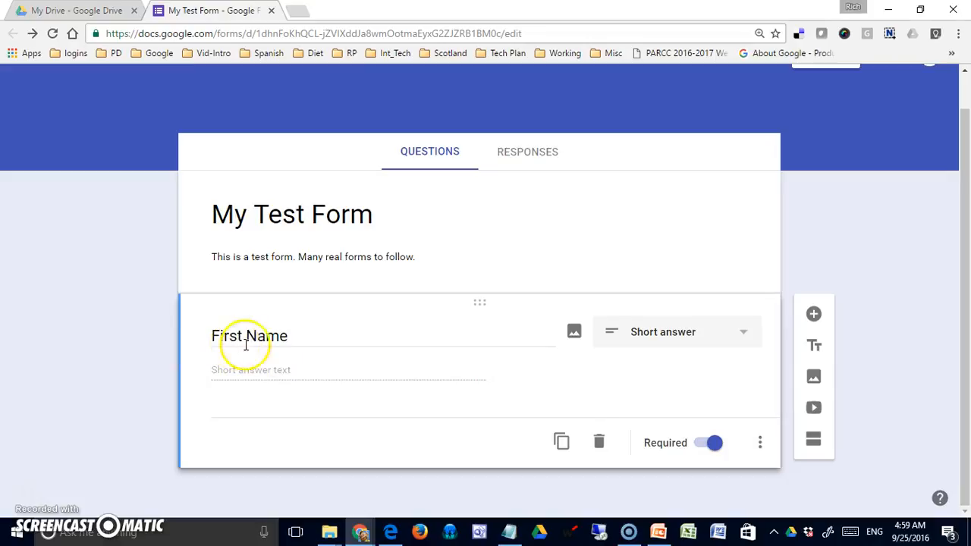
Step: Duplicate the First Name question and retitle the copy "Last Name"
{"action": "left_click", "coordinate": [562, 443]}
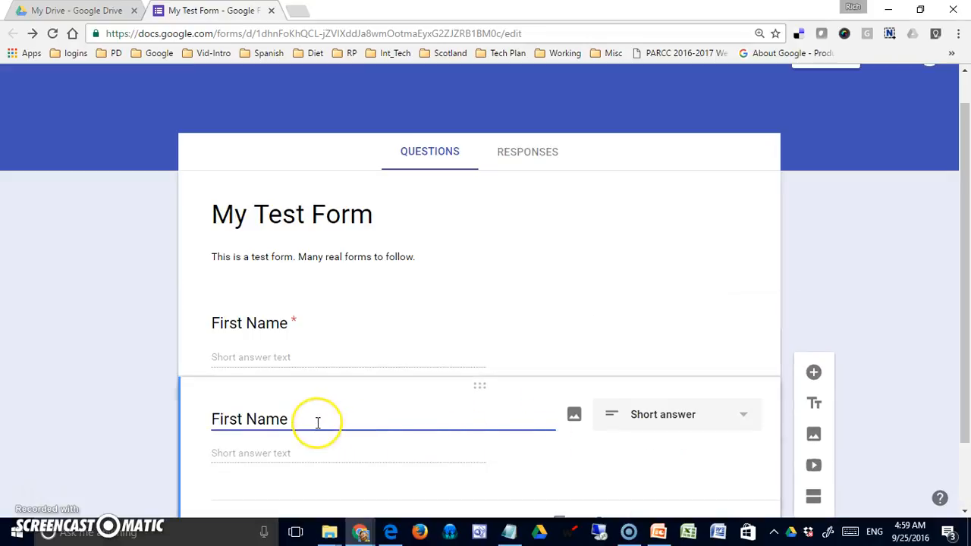
{"action": "key", "text": "Delete"}
{"action": "key", "text": "Delete"}
{"action": "key", "text": "Delete"}
{"action": "key", "text": "Delete"}
{"action": "key", "text": "Delete"}
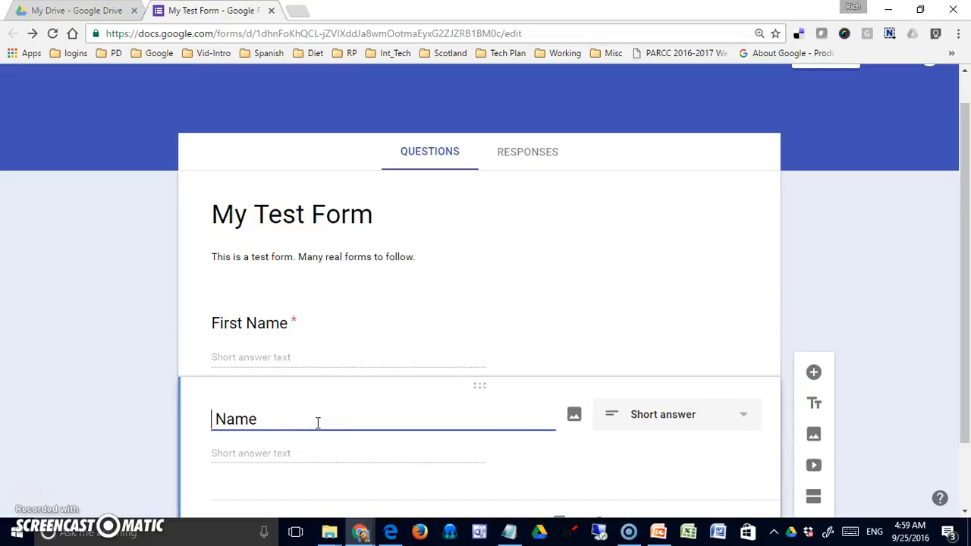
{"action": "type", "text": "Last"}
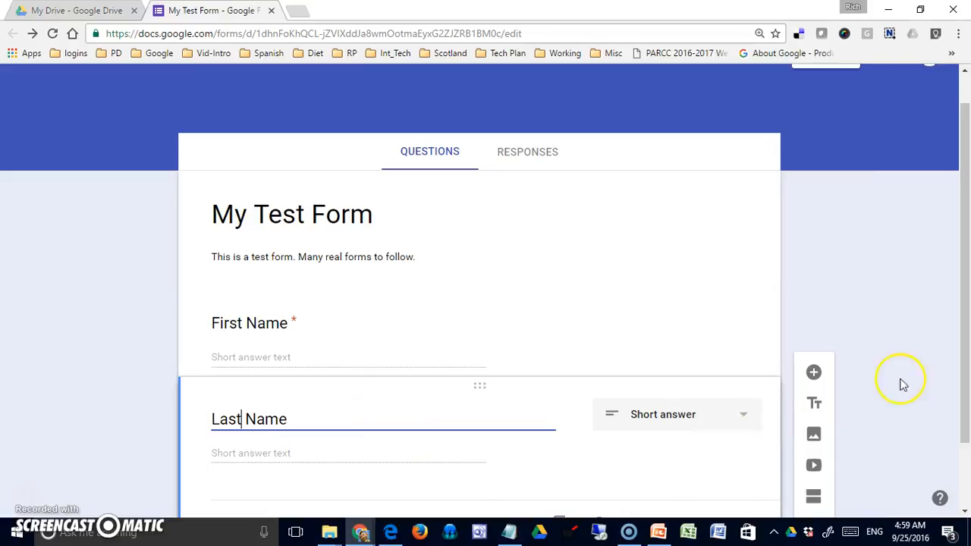
{"action": "left_click_drag", "start_coordinate": [963, 317], "coordinate": [963, 382]}
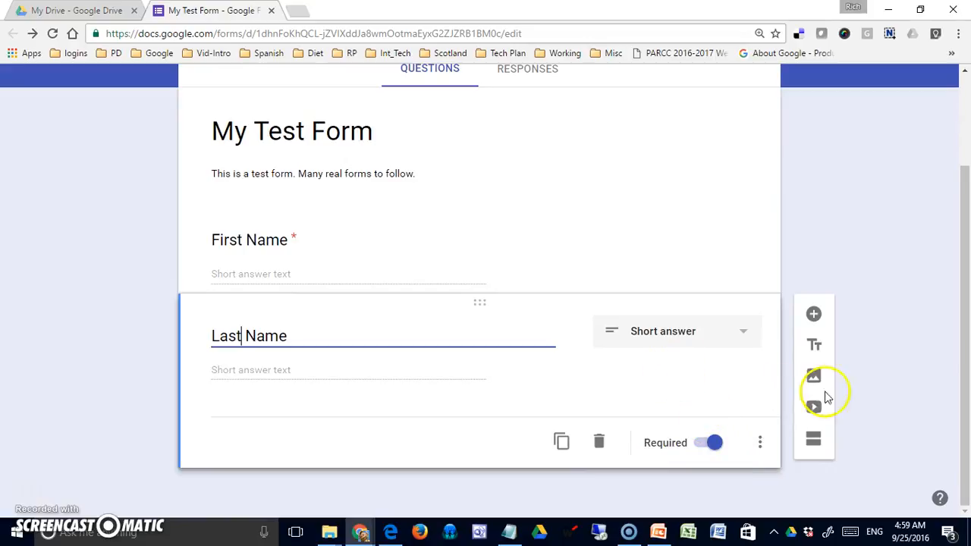
{"action": "left_click", "coordinate": [865, 391]}
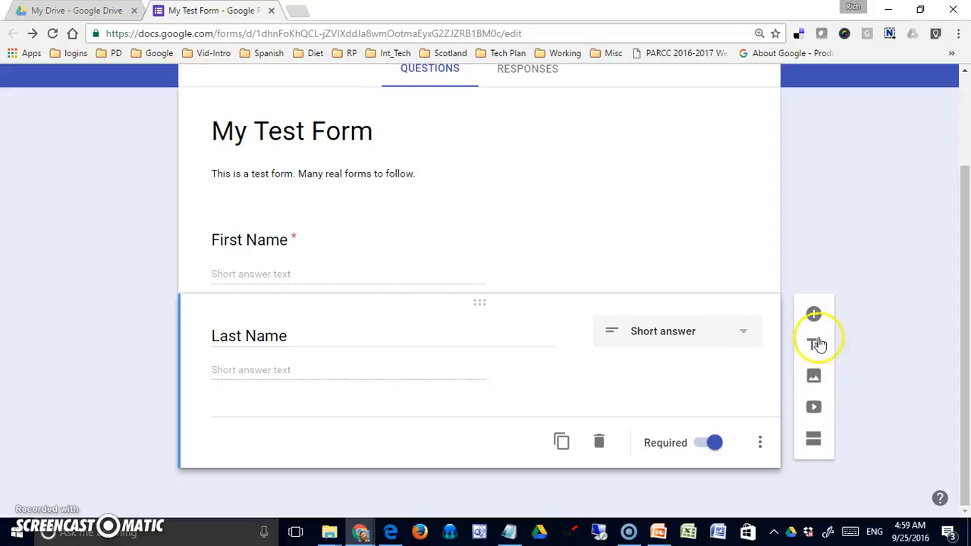
Step: Add a Paragraph question titled "About You" below the Last Name question
{"action": "left_click", "coordinate": [813, 317]}
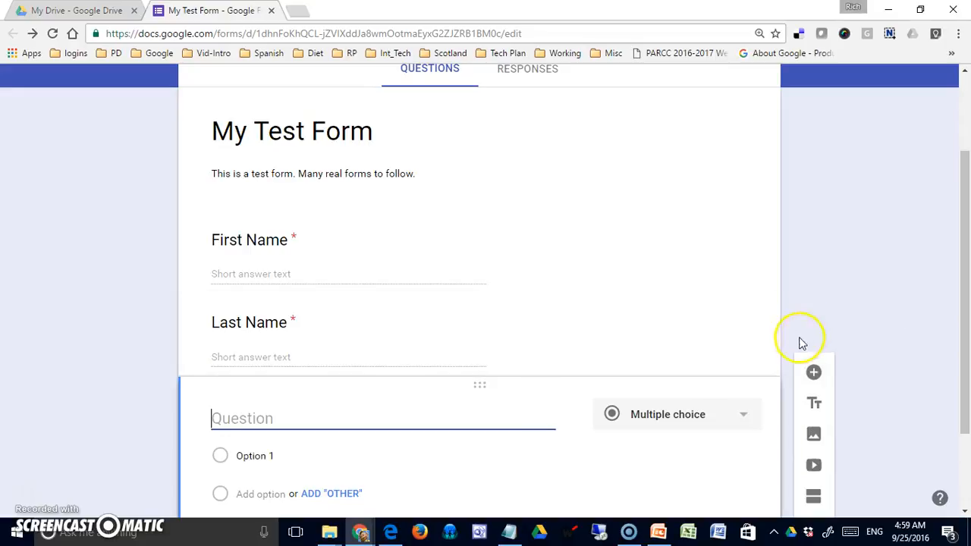
{"action": "left_click", "coordinate": [726, 421]}
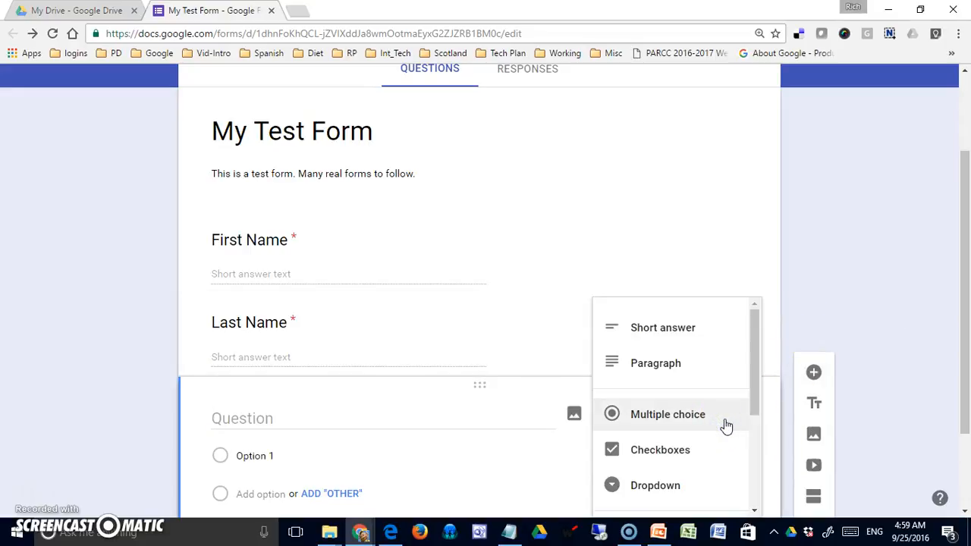
{"action": "left_click", "coordinate": [671, 367]}
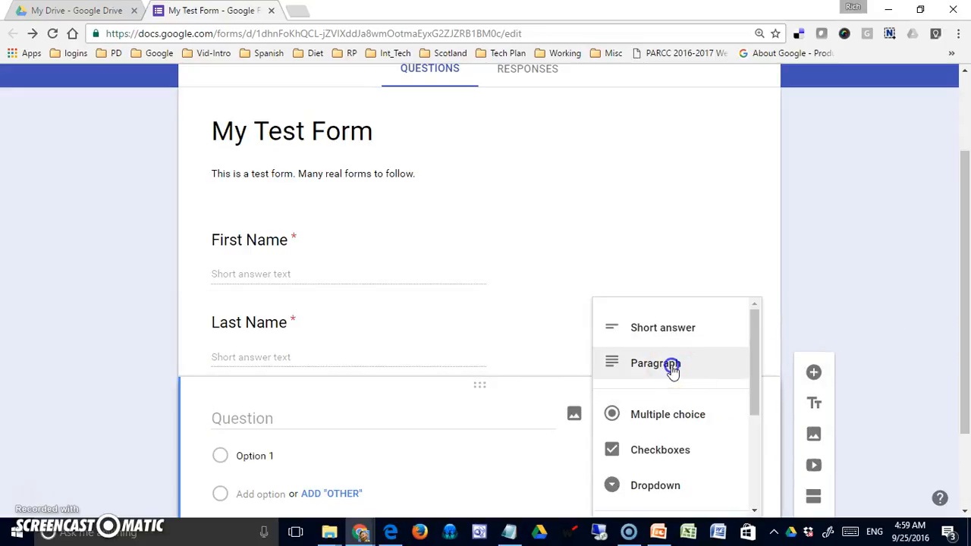
{"action": "scroll", "coordinate": [964, 409], "scroll_direction": "down", "scroll_amount": 1}
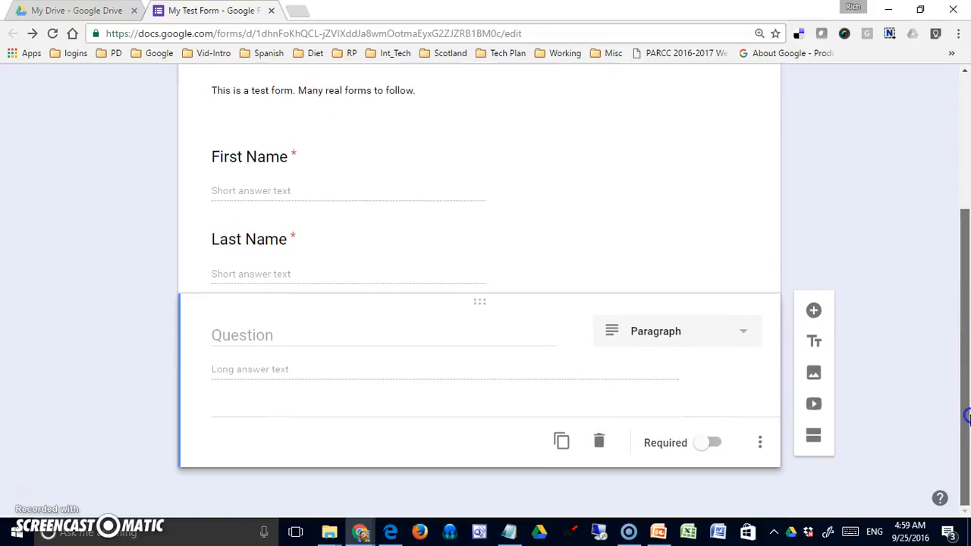
{"action": "left_click", "coordinate": [306, 337]}
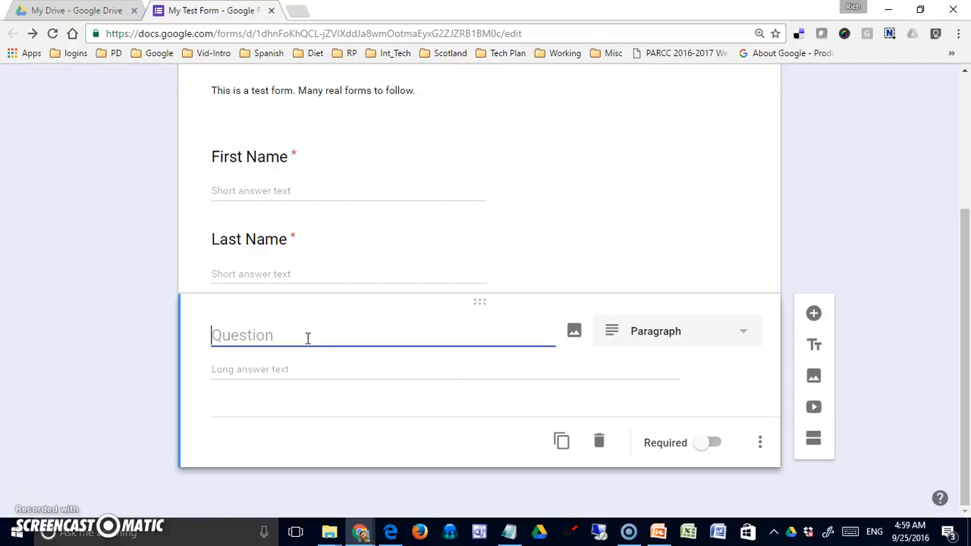
{"action": "type", "text": "About You"}
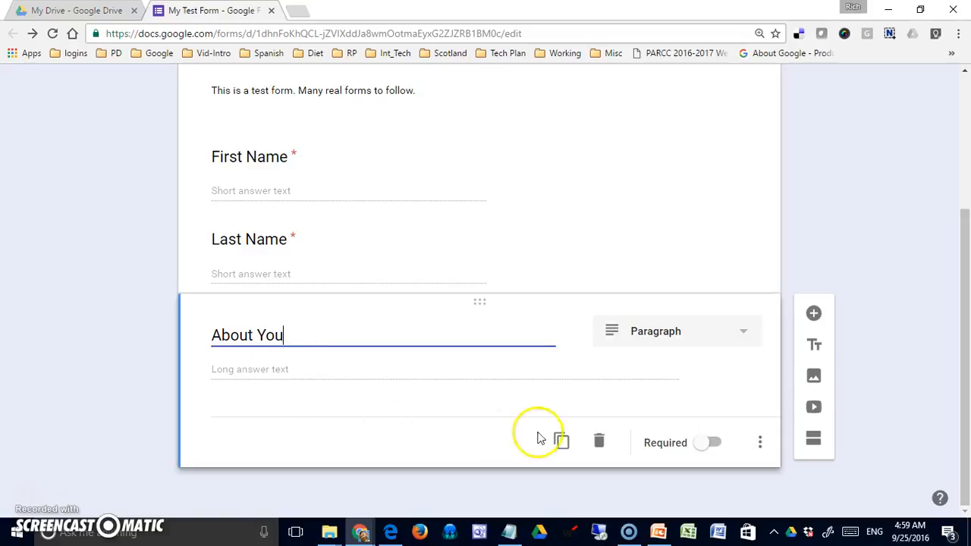
Step: Add the description "Please tell me about yourself... your education, your work, you hobbies and interests." to the About You question
{"action": "left_click", "coordinate": [762, 450]}
{"action": "left_click", "coordinate": [787, 449]}
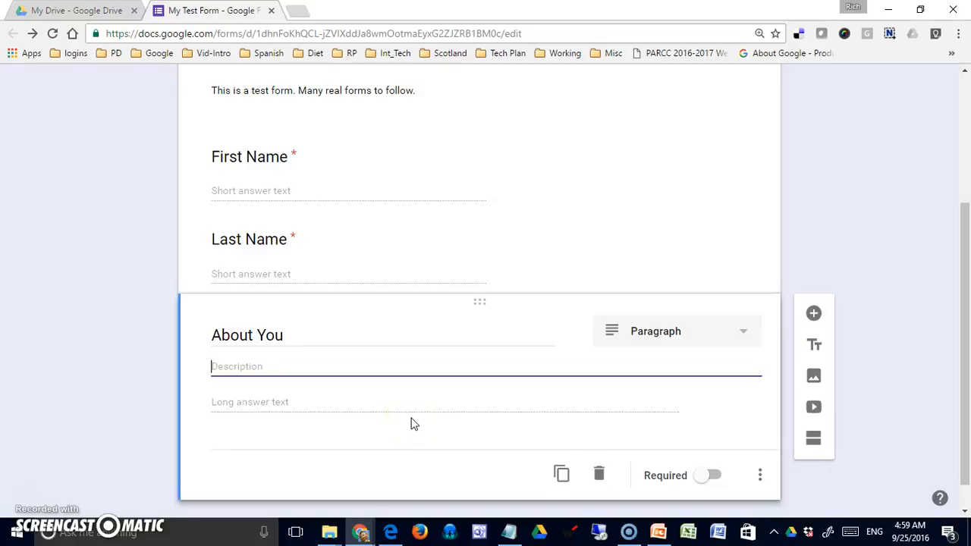
{"action": "type", "text": "Ple"}
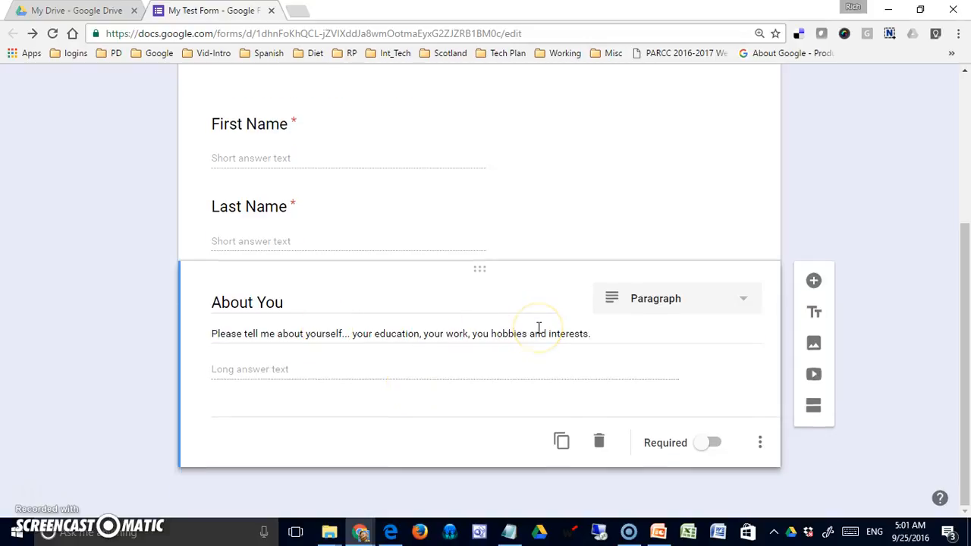
Step: Add Length validation to the About You question with a minimum character count of 50 and the error text "Please, tell me more!"
{"action": "left_click", "coordinate": [760, 443]}
{"action": "left_click", "coordinate": [792, 474]}
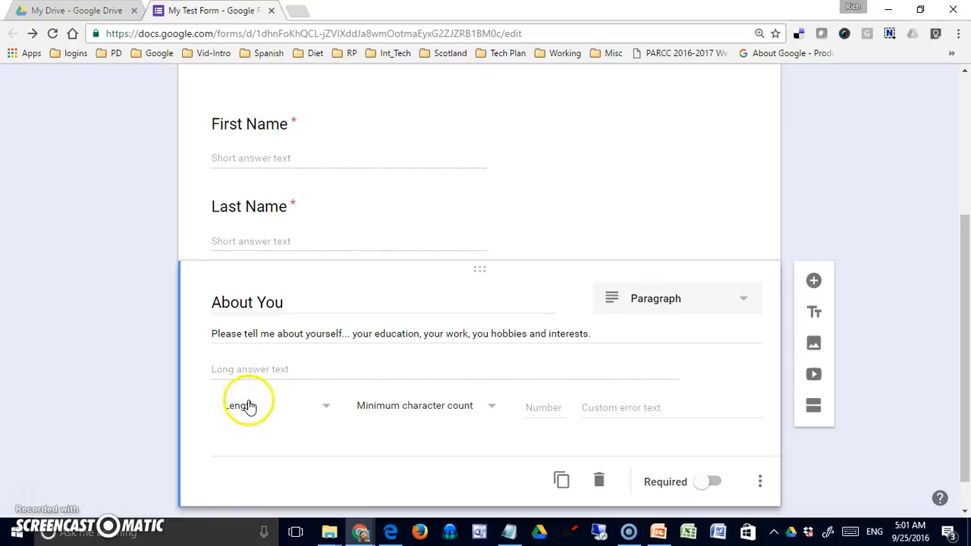
{"action": "left_click", "coordinate": [545, 411]}
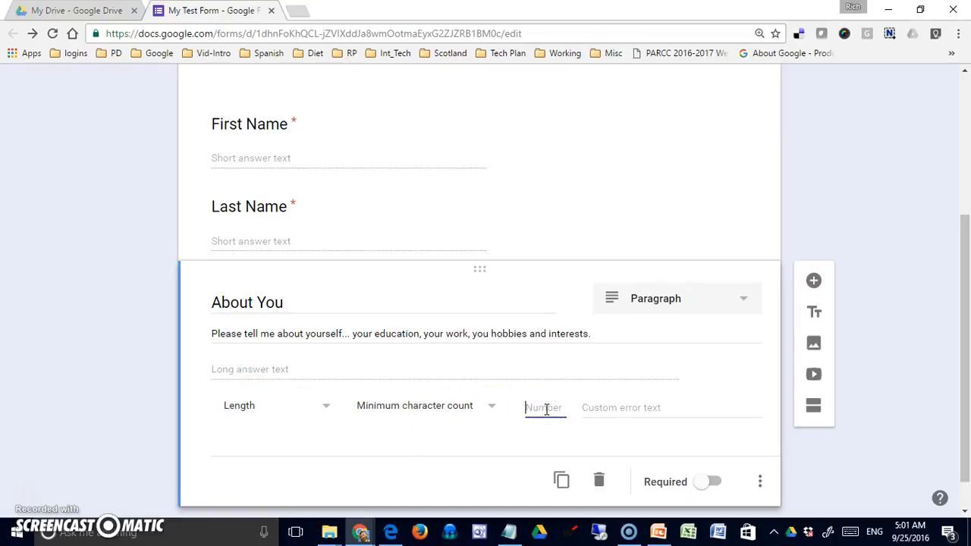
{"action": "type", "text": "50"}
{"action": "key", "text": "Tab"}
{"action": "type", "text": "Te"}
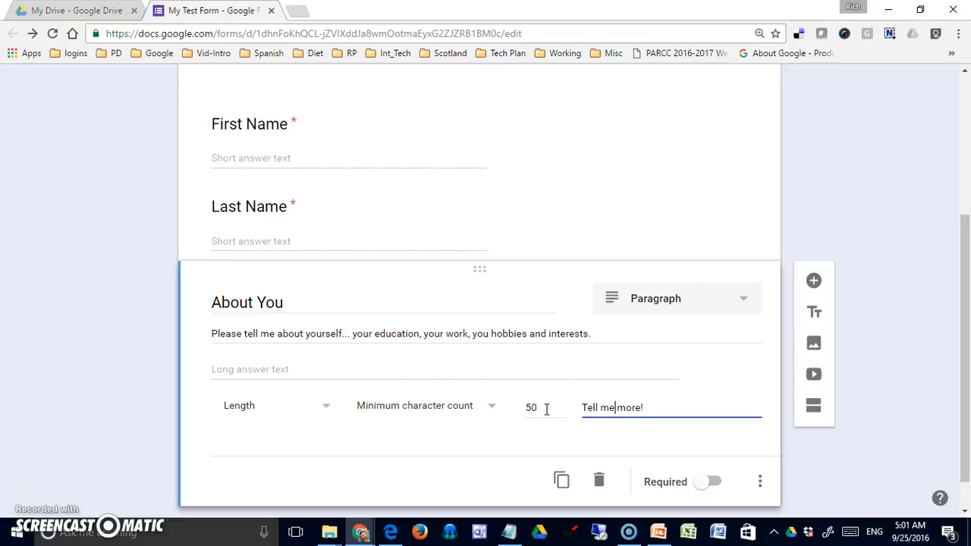
{"action": "key", "text": "Delete"}
{"action": "type", "text": "Please, t"}
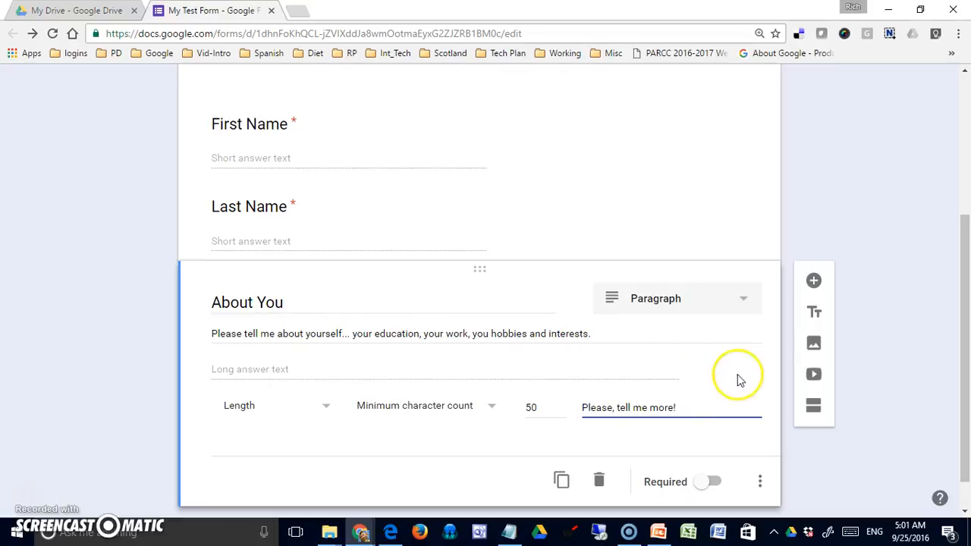
{"action": "left_click", "coordinate": [902, 466]}
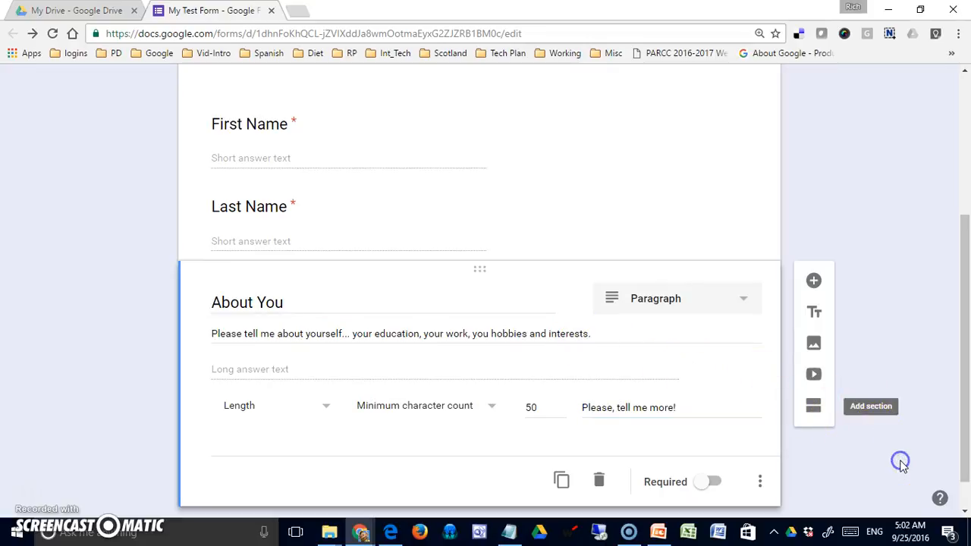
Step: Add a multiple choice question titled "Are you a student?" below the About You question
{"action": "scroll", "coordinate": [901, 442], "scroll_direction": "down", "scroll_amount": 1}
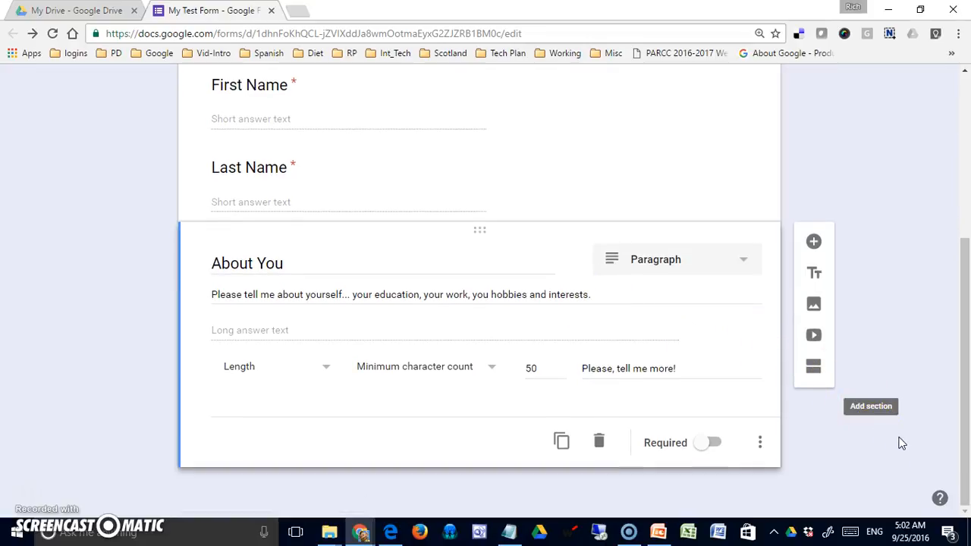
{"action": "left_click", "coordinate": [812, 242]}
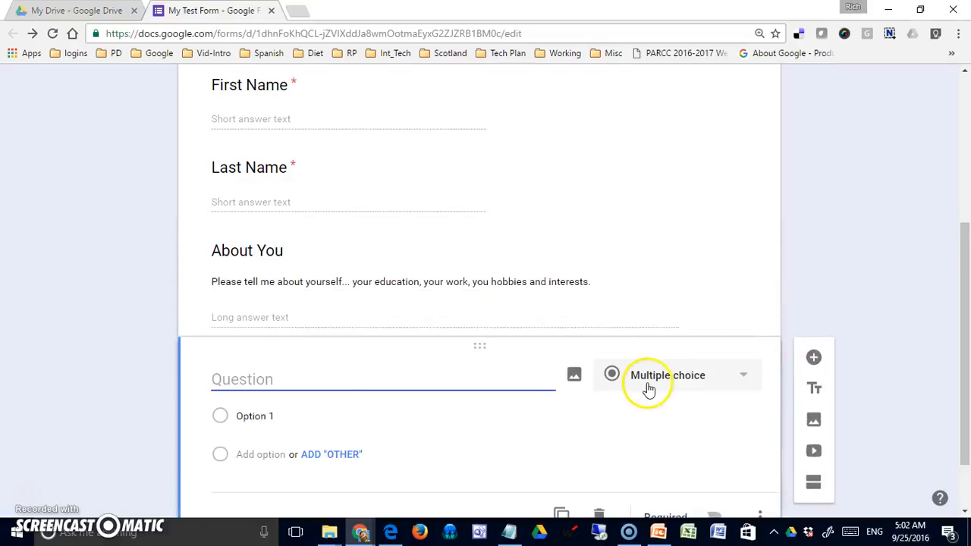
{"action": "left_click", "coordinate": [362, 386]}
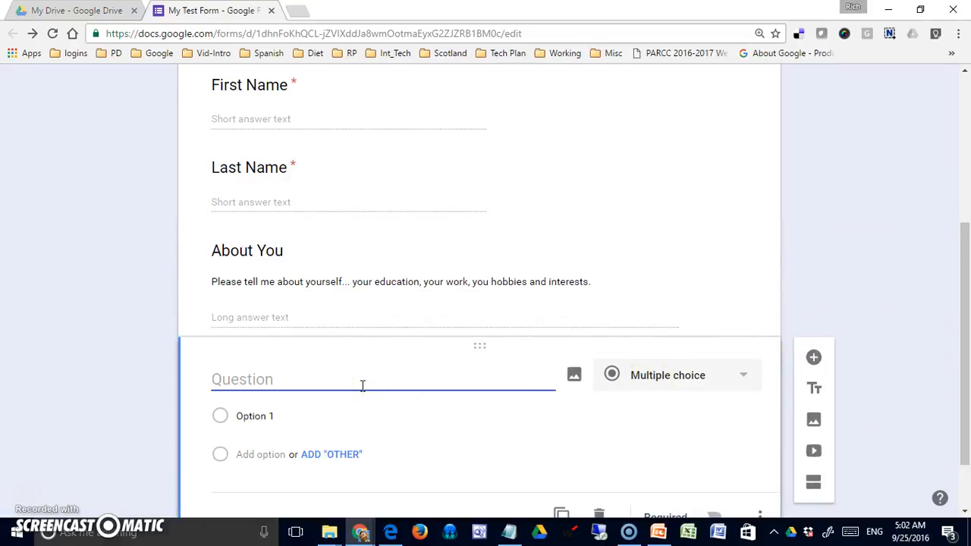
{"action": "type", "text": "Are you a student?"}
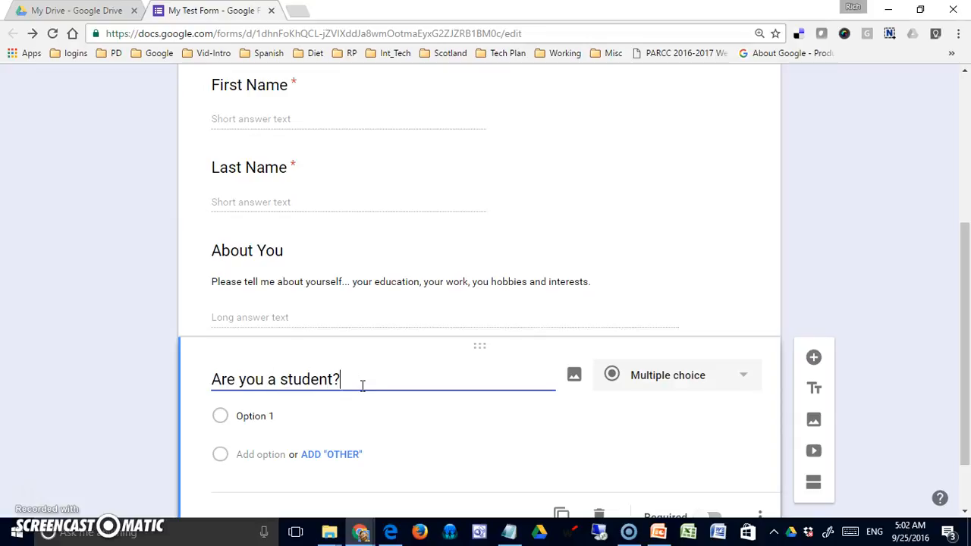
Step: Review the additional settings offered for the "Are you a student?" question, such as section branching and option shuffling
{"action": "scroll", "coordinate": [953, 336], "scroll_direction": "down", "scroll_amount": 1}
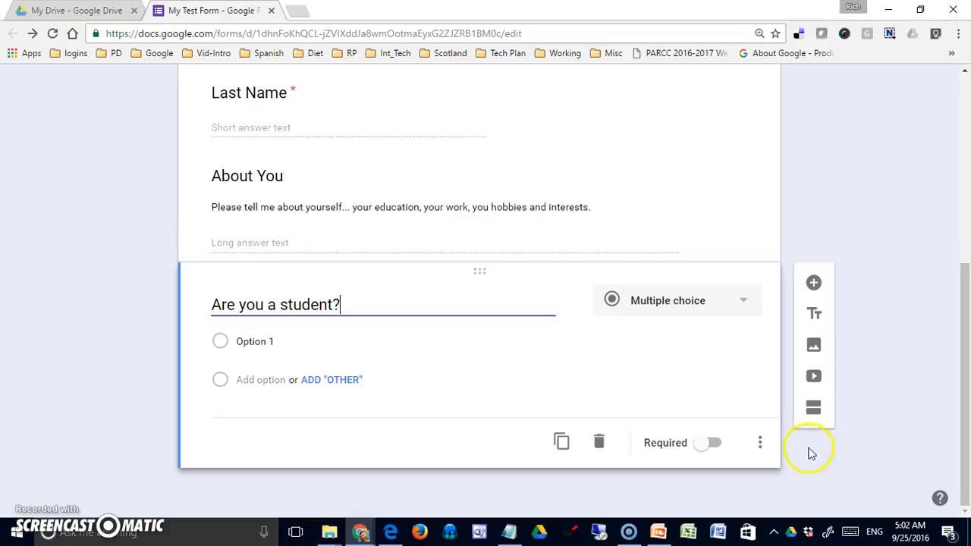
{"action": "left_click", "coordinate": [759, 443]}
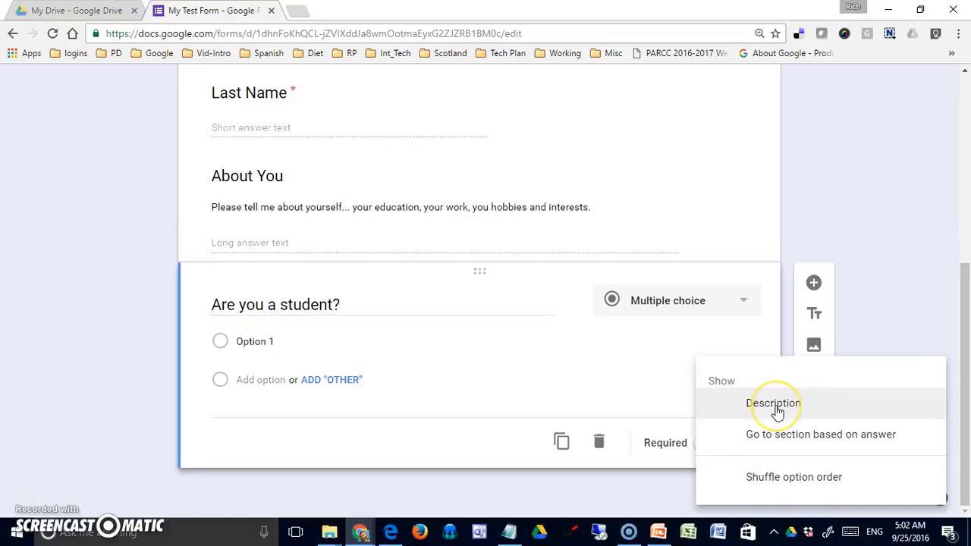
{"action": "left_click", "coordinate": [801, 440]}
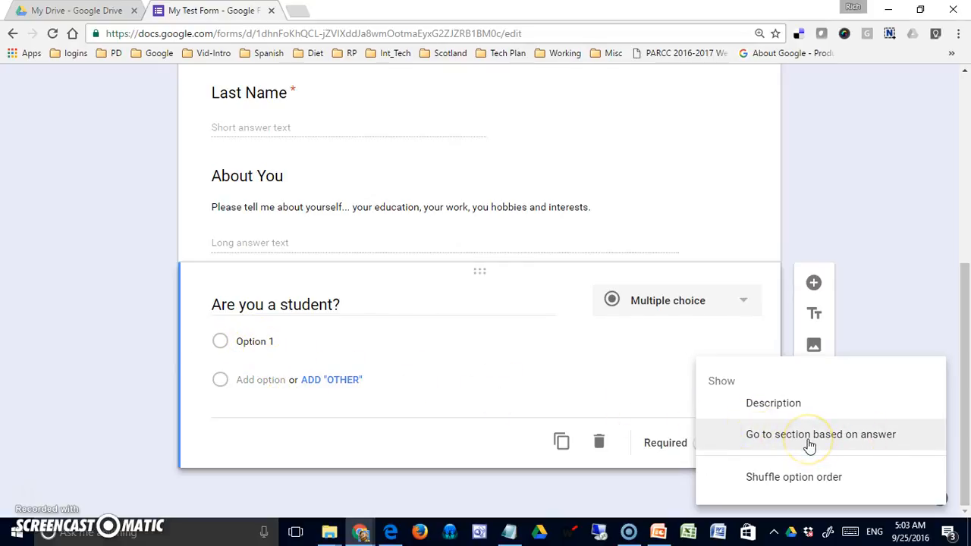
{"action": "left_click", "coordinate": [760, 486]}
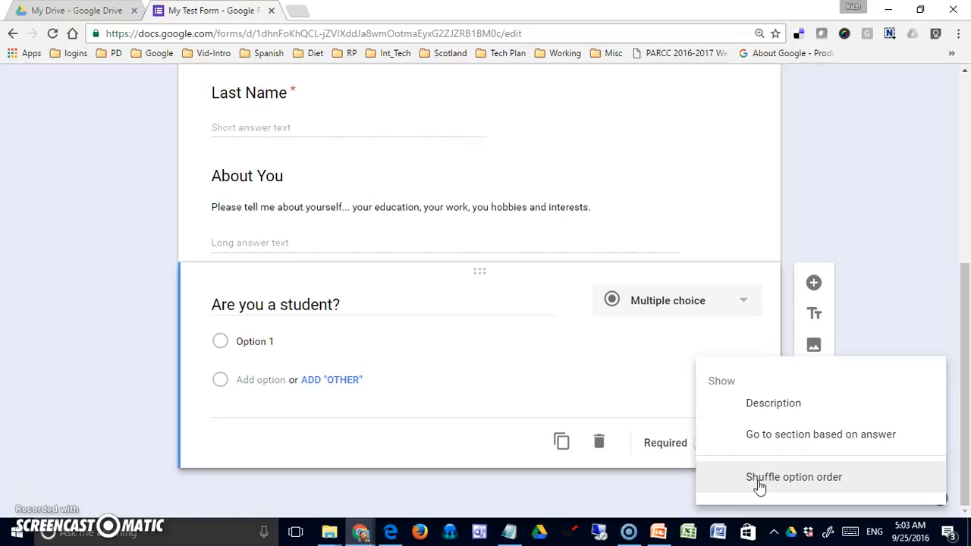
{"action": "left_click", "coordinate": [883, 311]}
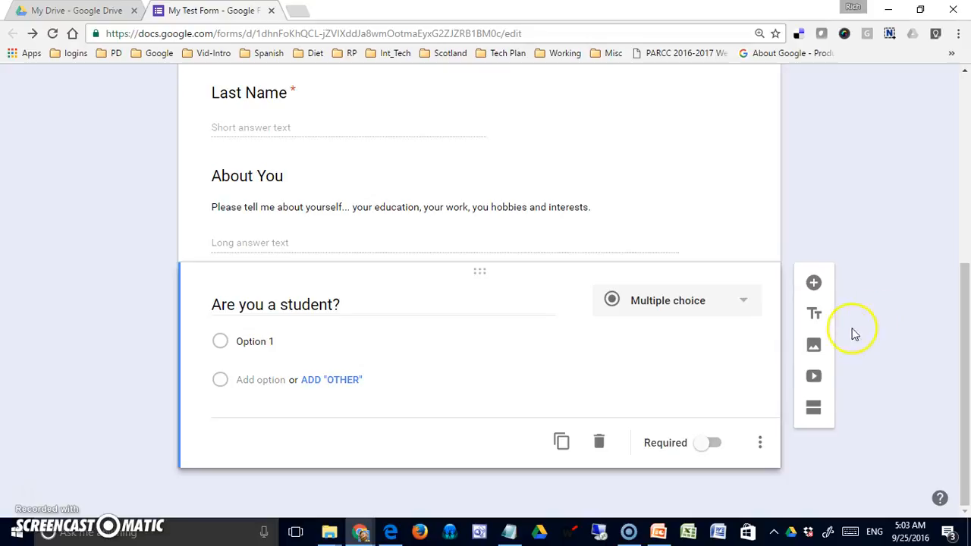
Step: Give the "Are you a student?" question the options "Yes", "No" and "Will be soon", plus an "Other" choice
{"action": "left_click", "coordinate": [255, 341]}
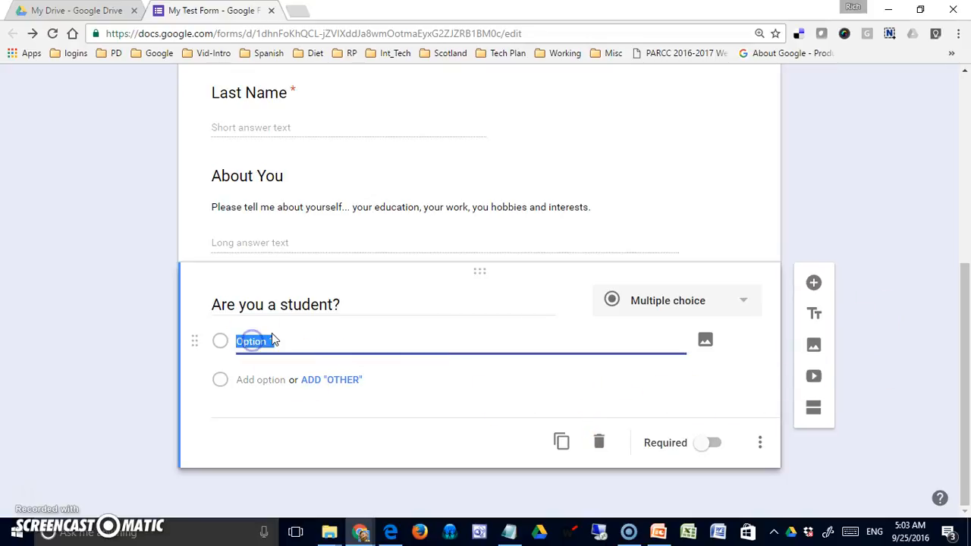
{"action": "type", "text": "Yes"}
{"action": "key", "text": "Tab"}
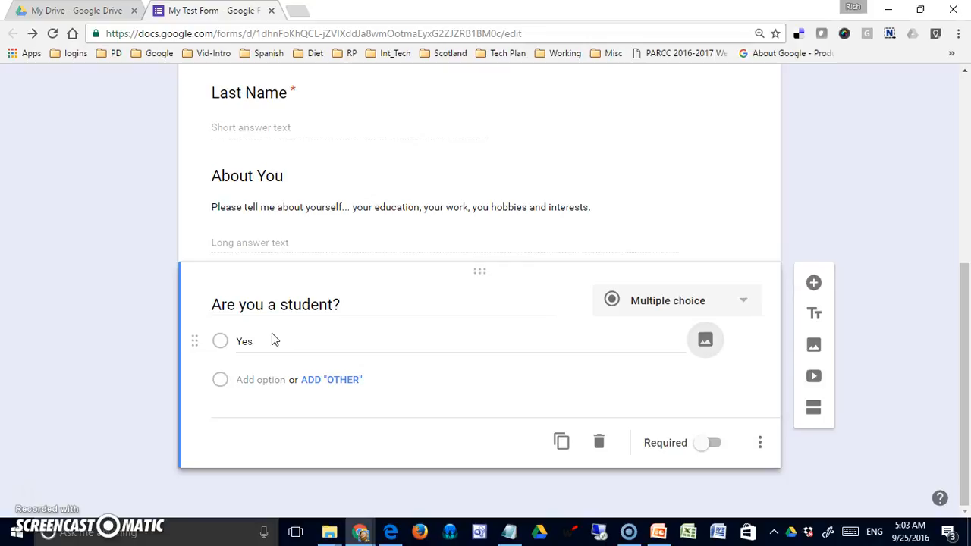
{"action": "left_click", "coordinate": [262, 380]}
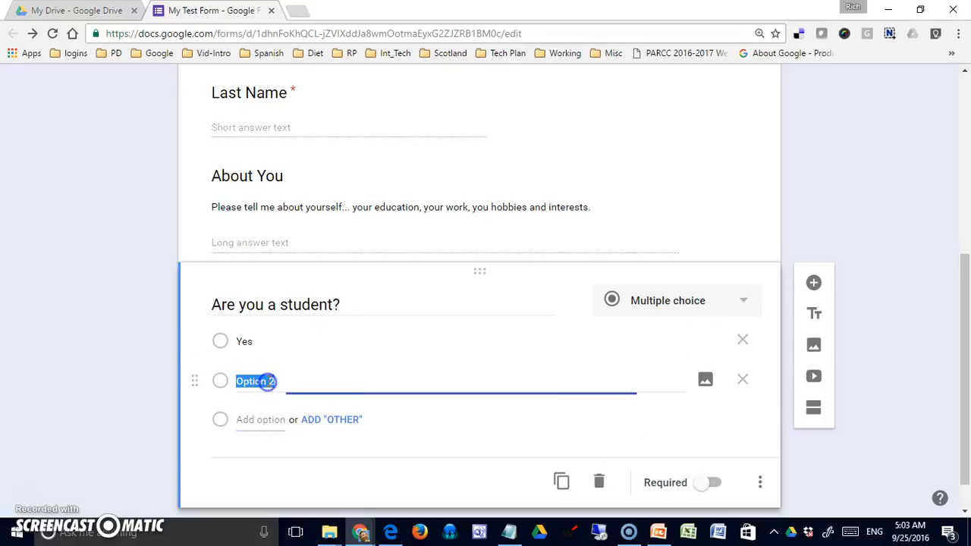
{"action": "type", "text": "No"}
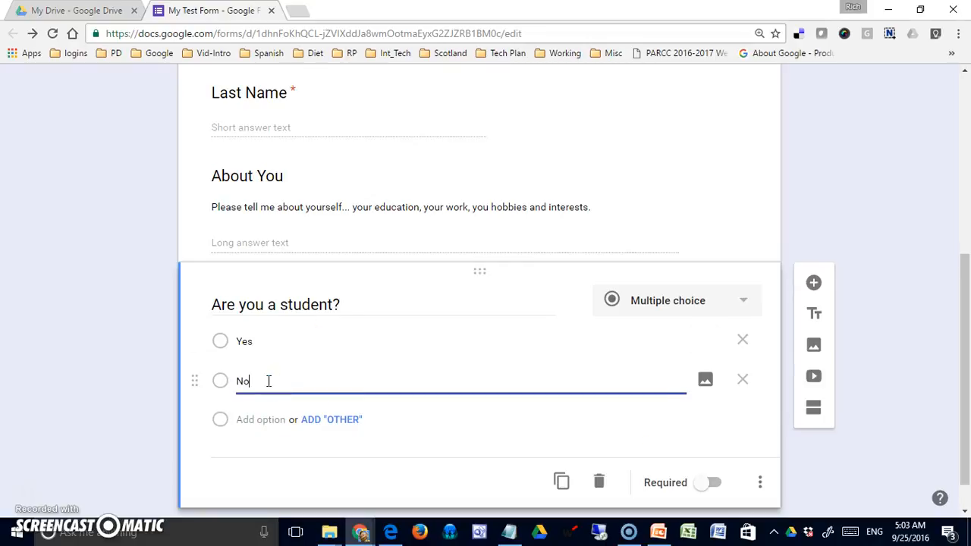
{"action": "left_click", "coordinate": [254, 421]}
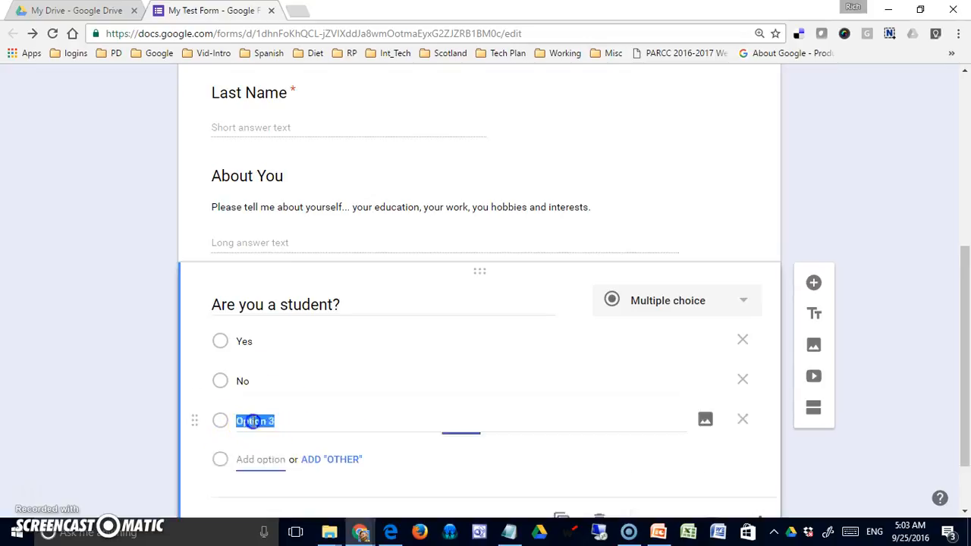
{"action": "type", "text": "Will be soon"}
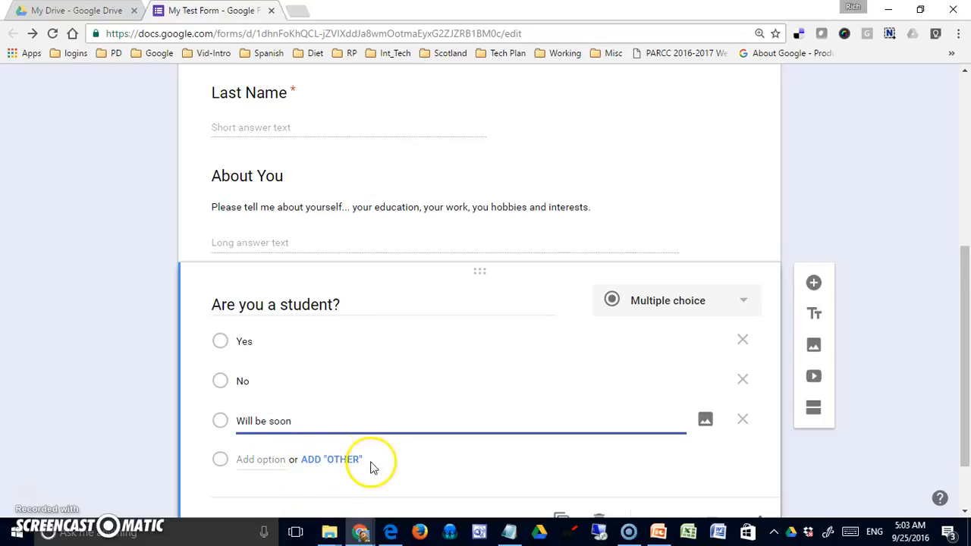
{"action": "left_click", "coordinate": [333, 461]}
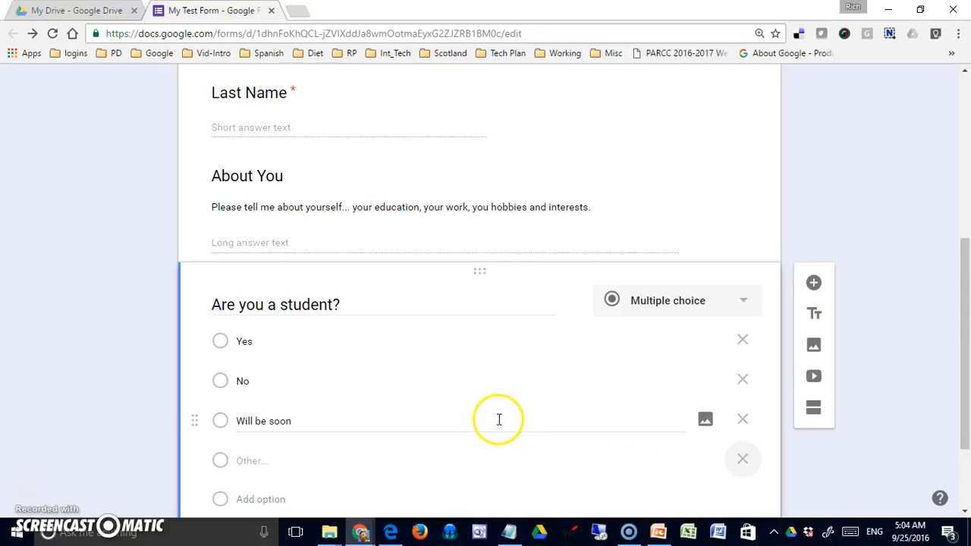
Step: Add a Checkboxes question titled "I have previously taken..." below the student question
{"action": "scroll", "coordinate": [498, 425], "scroll_direction": "down", "scroll_amount": 3}
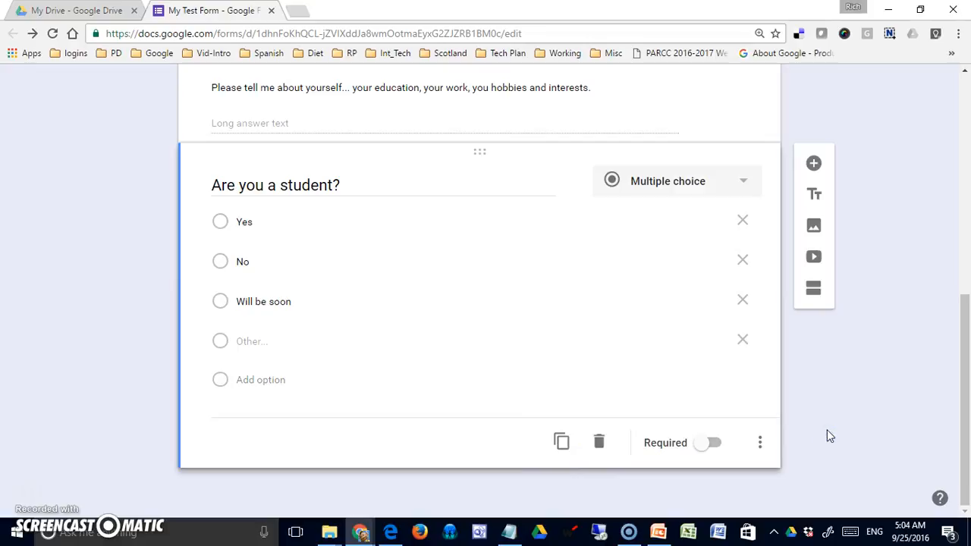
{"action": "left_click", "coordinate": [814, 165]}
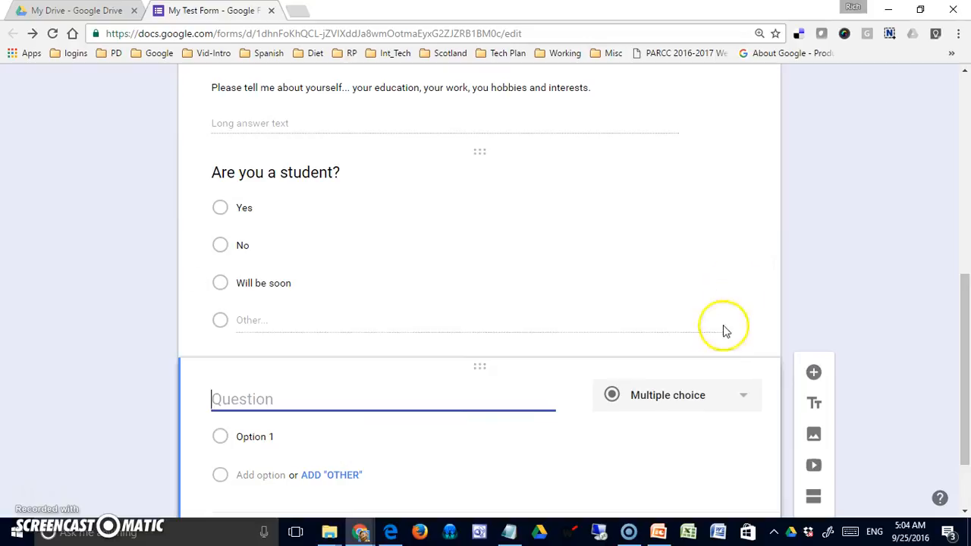
{"action": "left_click", "coordinate": [740, 401]}
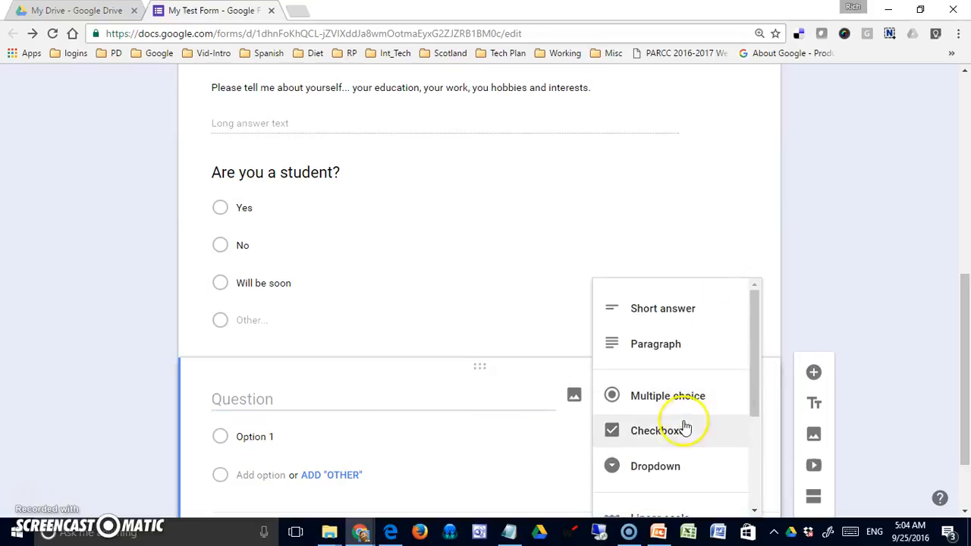
{"action": "left_click", "coordinate": [657, 436]}
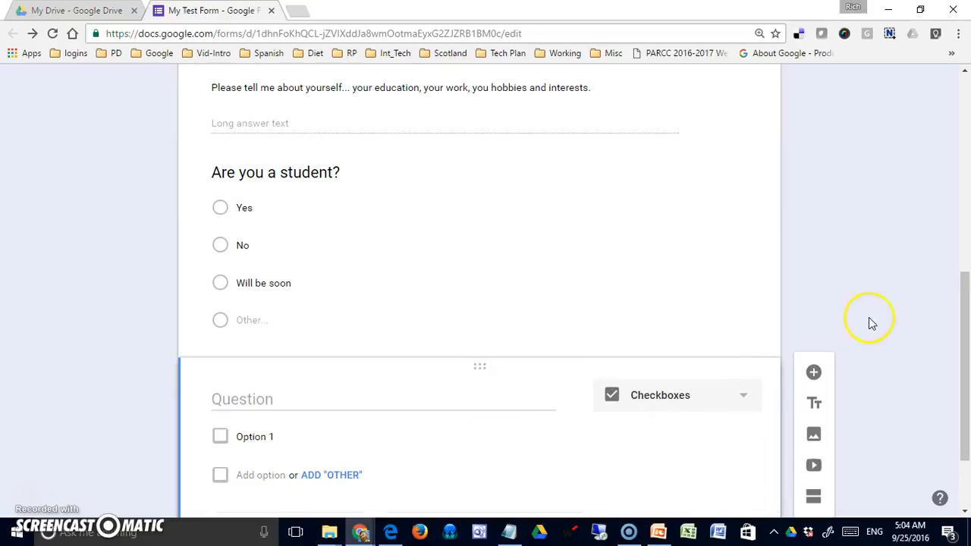
{"action": "left_click_drag", "start_coordinate": [964, 337], "coordinate": [967, 392]}
{"action": "left_click", "coordinate": [352, 295]}
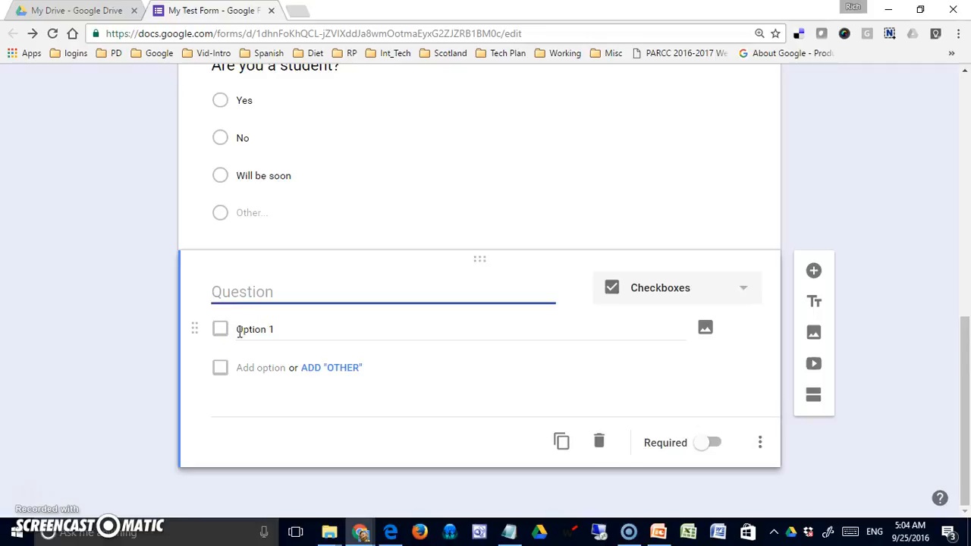
{"action": "left_click", "coordinate": [341, 296]}
{"action": "type", "text": "I have previously taken..."}
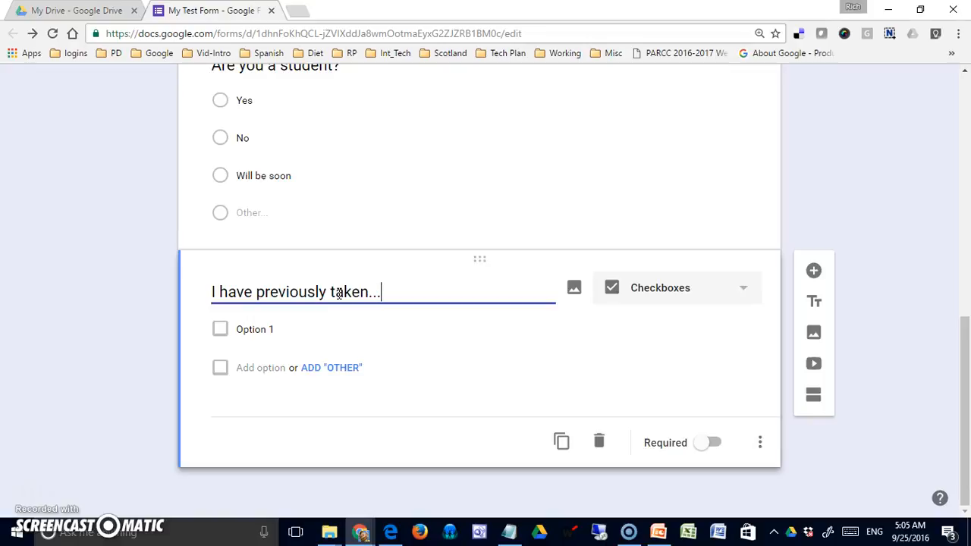
Step: Give the "I have previously taken..." question the options "Brains", "Data", "Vis" and "Dev"
{"action": "left_click", "coordinate": [292, 330]}
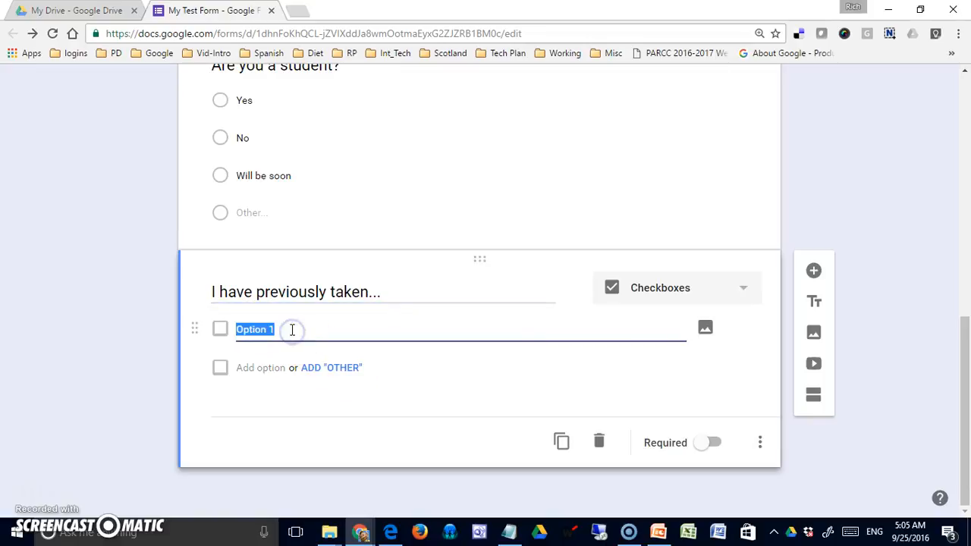
{"action": "type", "text": "Brains"}
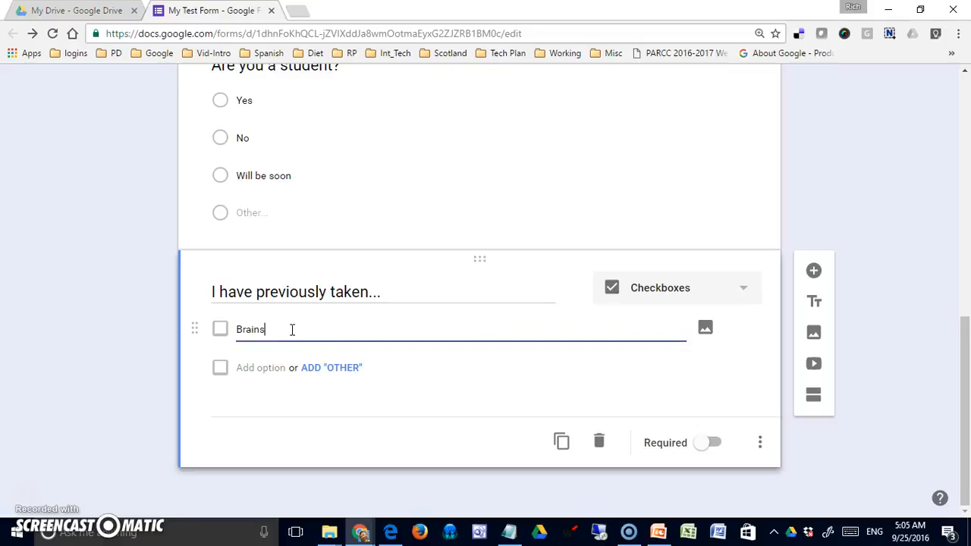
{"action": "left_click", "coordinate": [261, 369]}
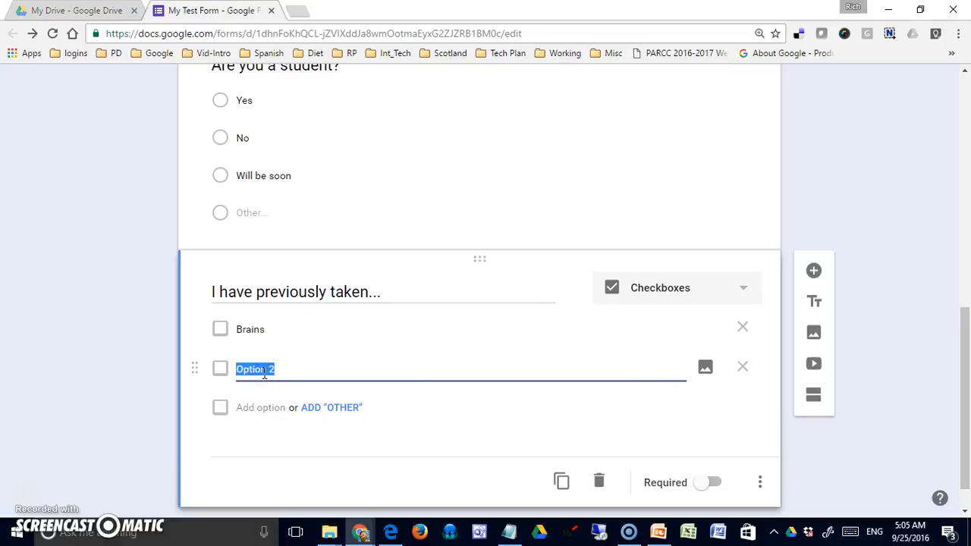
{"action": "type", "text": "Data"}
{"action": "left_click", "coordinate": [260, 407]}
{"action": "type", "text": "Vis"}
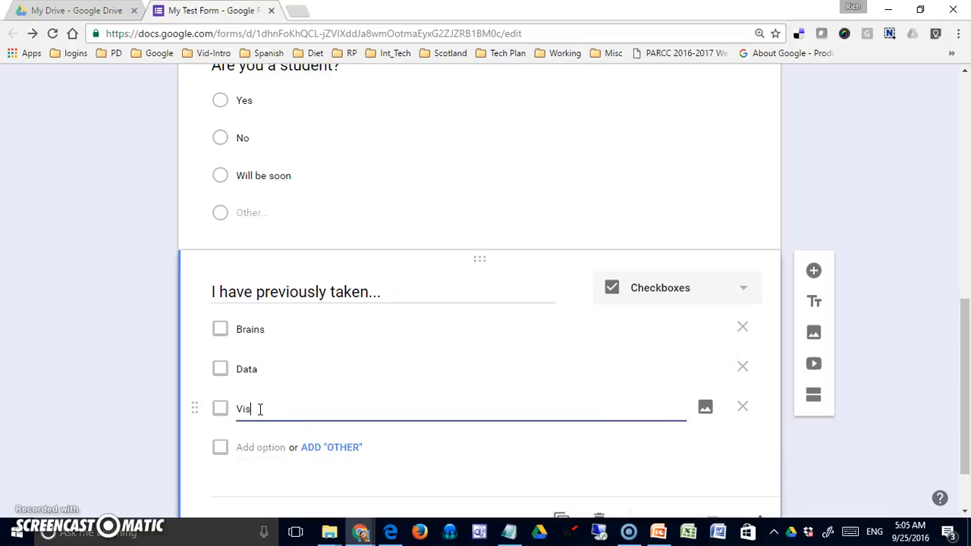
{"action": "left_click", "coordinate": [260, 447]}
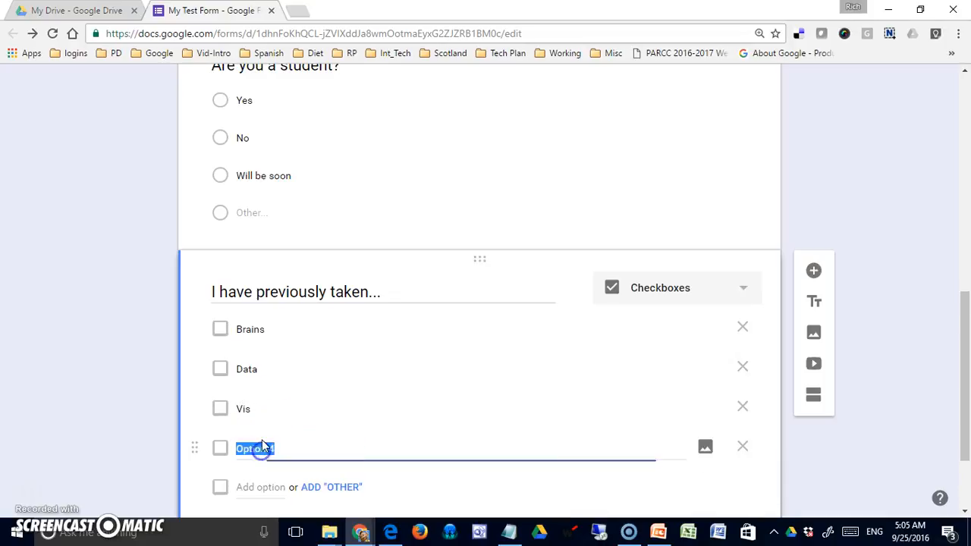
{"action": "type", "text": "Dev"}
Step: Add a fifth option "stories" below "Dev" and delete it again
{"action": "scroll", "coordinate": [262, 425], "scroll_direction": "down", "scroll_amount": 2}
{"action": "left_click", "coordinate": [253, 368]}
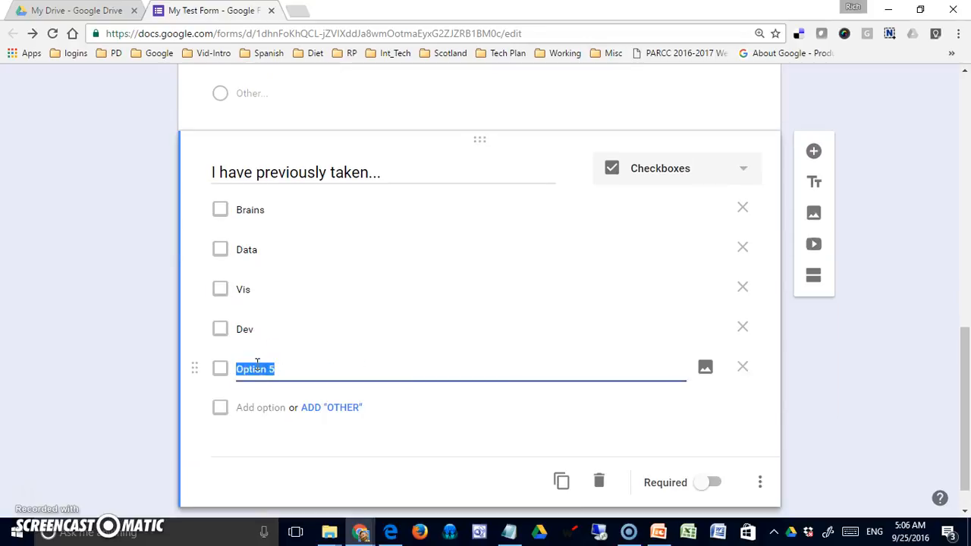
{"action": "type", "text": "stories"}
{"action": "left_click", "coordinate": [261, 400]}
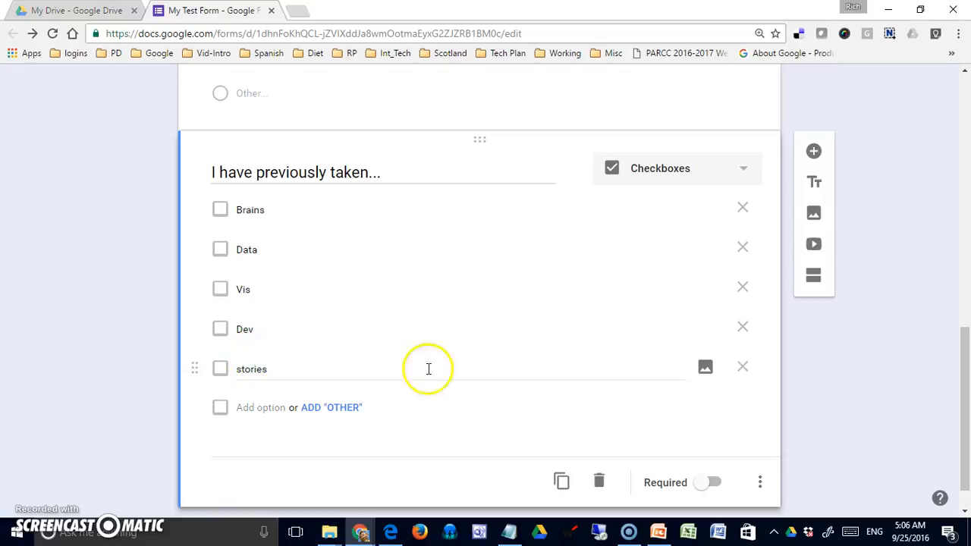
{"action": "left_click", "coordinate": [743, 368]}
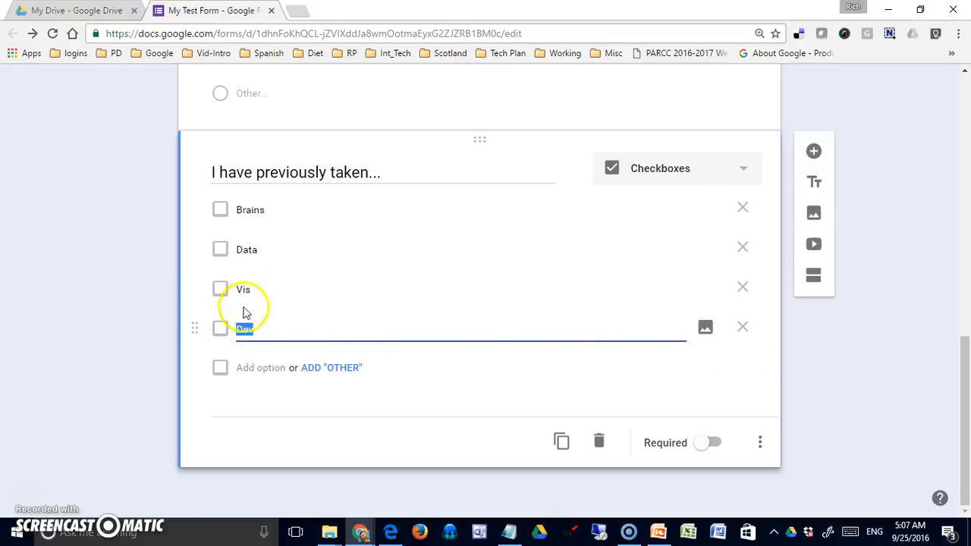
Step: Insert the computer lab photo from the 2015-02-08 album into the "Vis" option and remove it again
{"action": "left_click", "coordinate": [256, 287]}
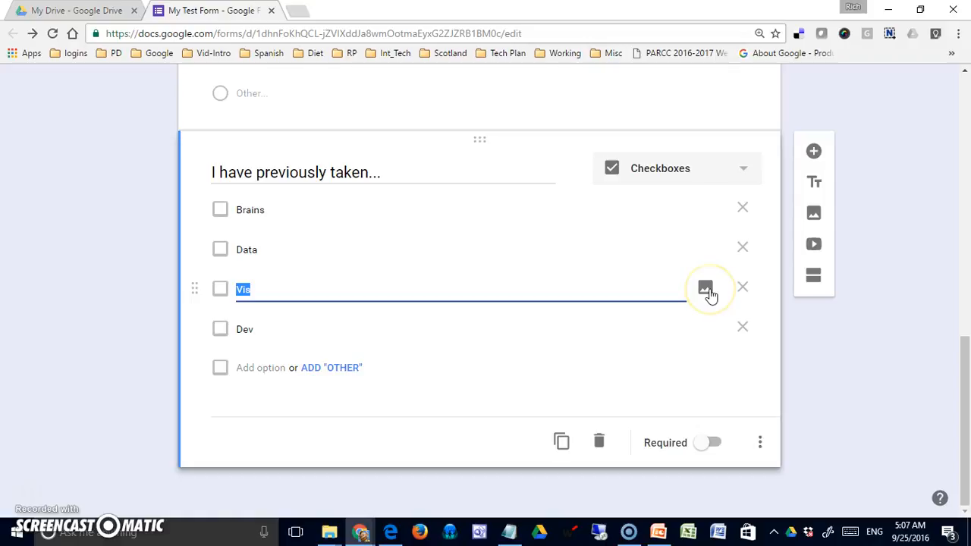
{"action": "left_click", "coordinate": [705, 289]}
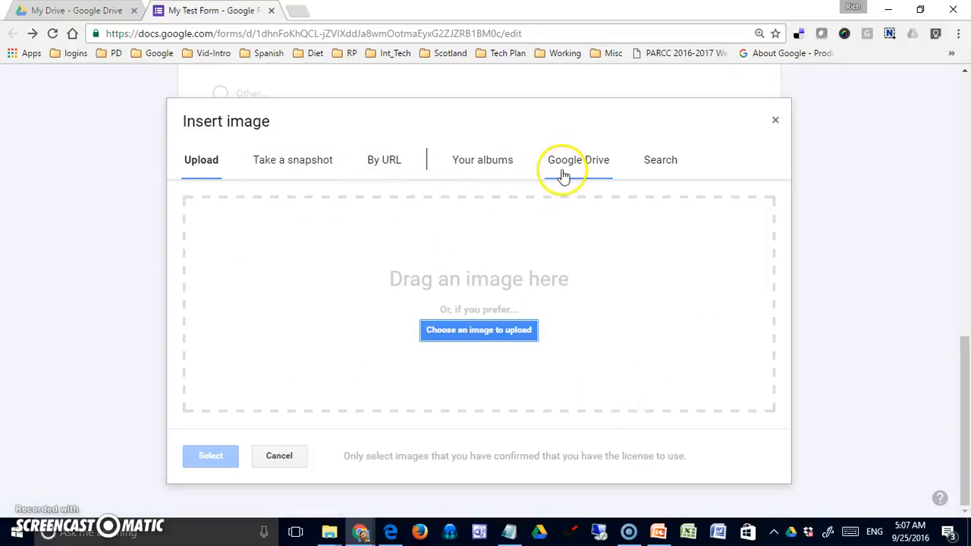
{"action": "left_click", "coordinate": [473, 162]}
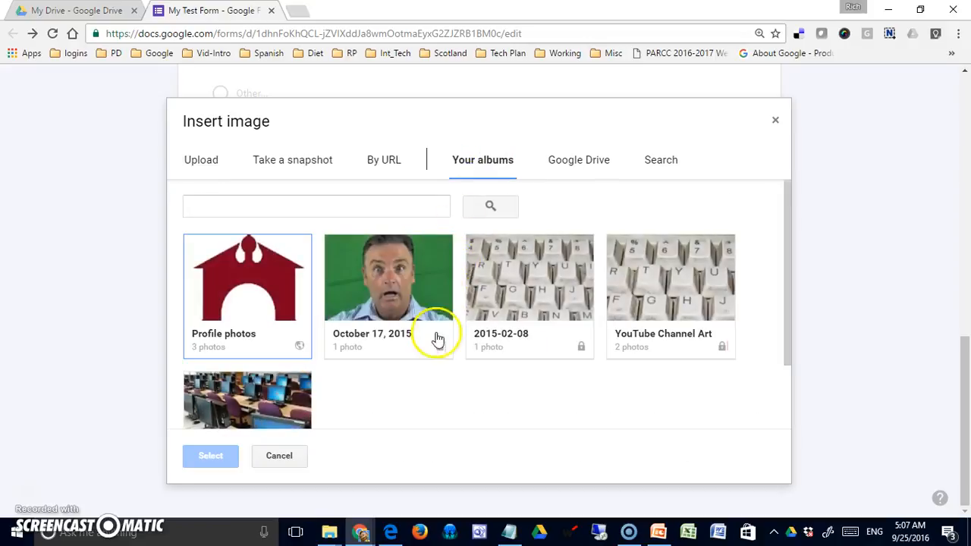
{"action": "left_click", "coordinate": [240, 391]}
{"action": "left_click", "coordinate": [212, 457]}
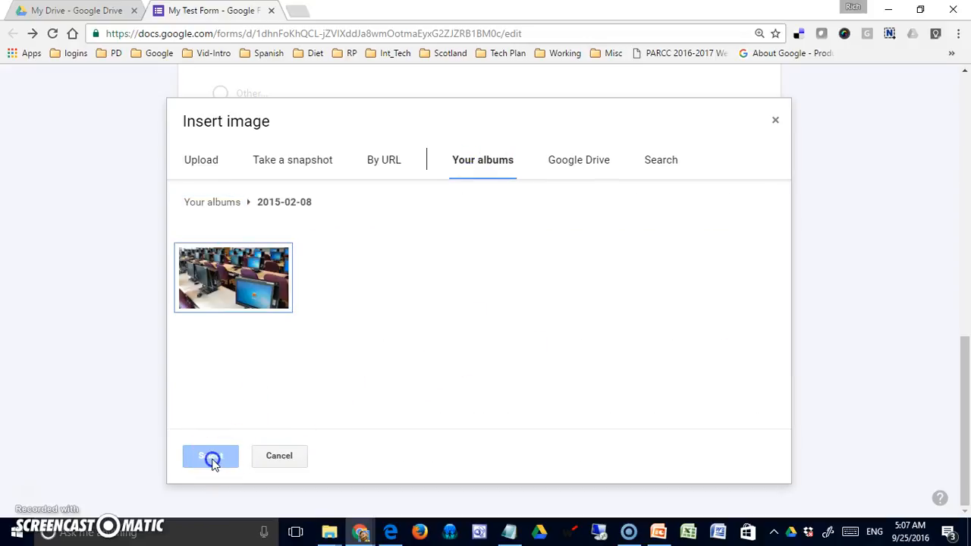
{"action": "left_click", "coordinate": [255, 288]}
{"action": "left_click", "coordinate": [209, 457]}
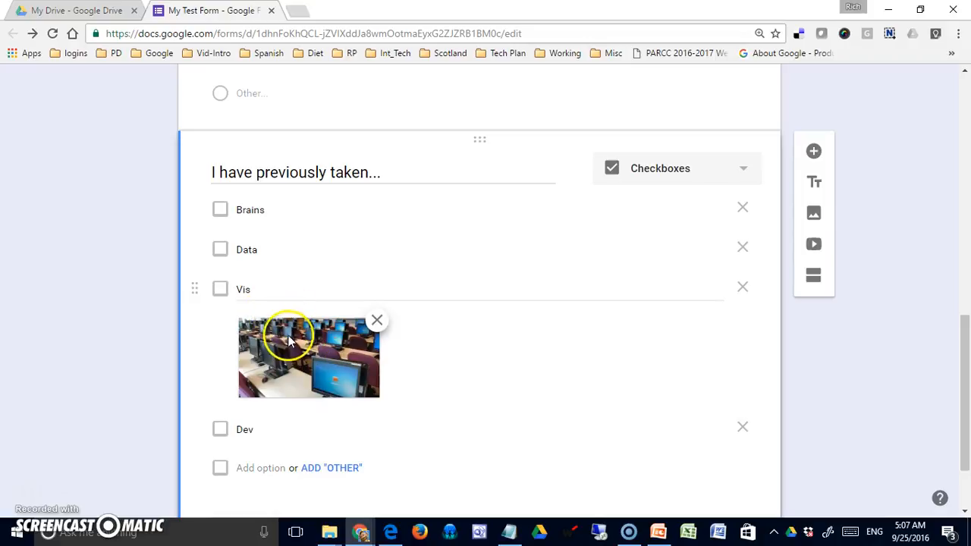
{"action": "scroll", "coordinate": [402, 341], "scroll_direction": "down", "scroll_amount": 1}
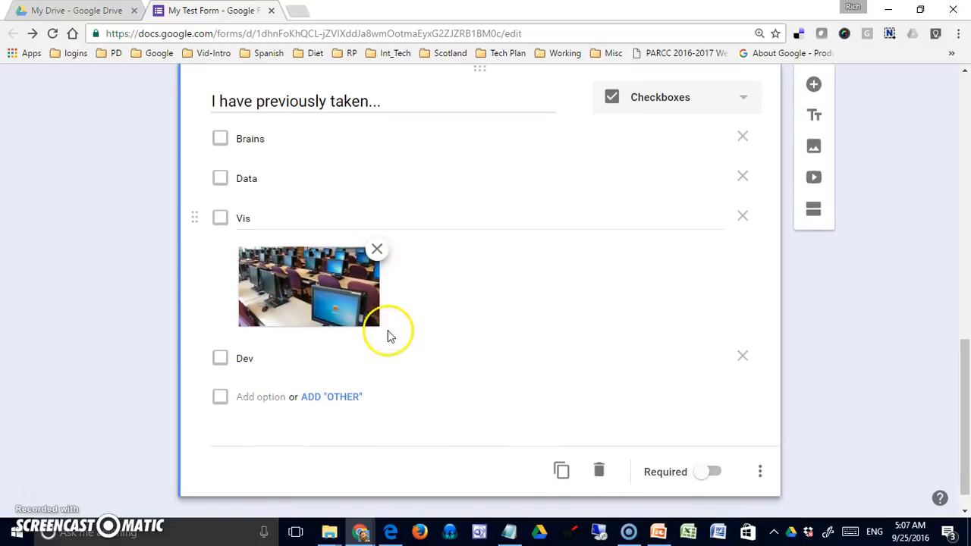
{"action": "left_click", "coordinate": [376, 253]}
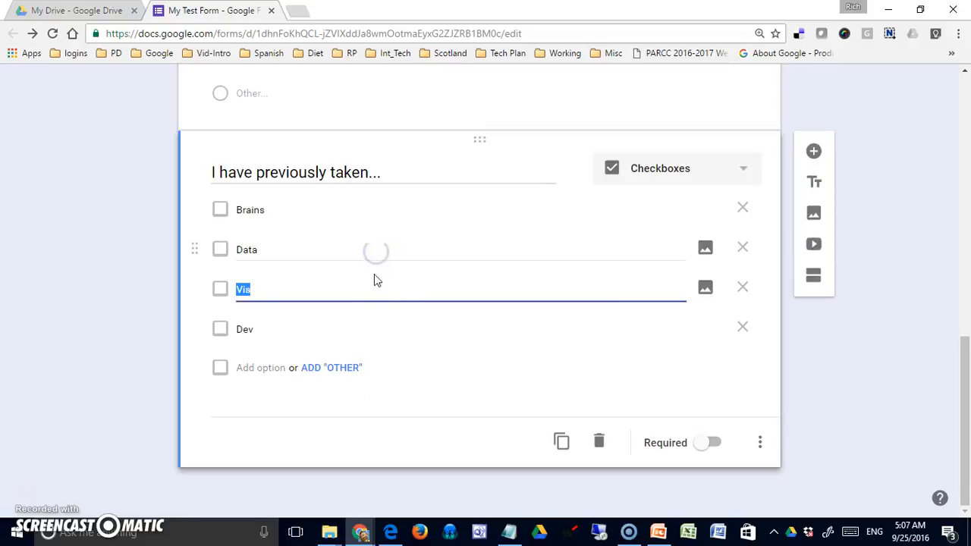
Step: Add a fifth option "None" to the "I have previously taken..." question
{"action": "left_click", "coordinate": [250, 370]}
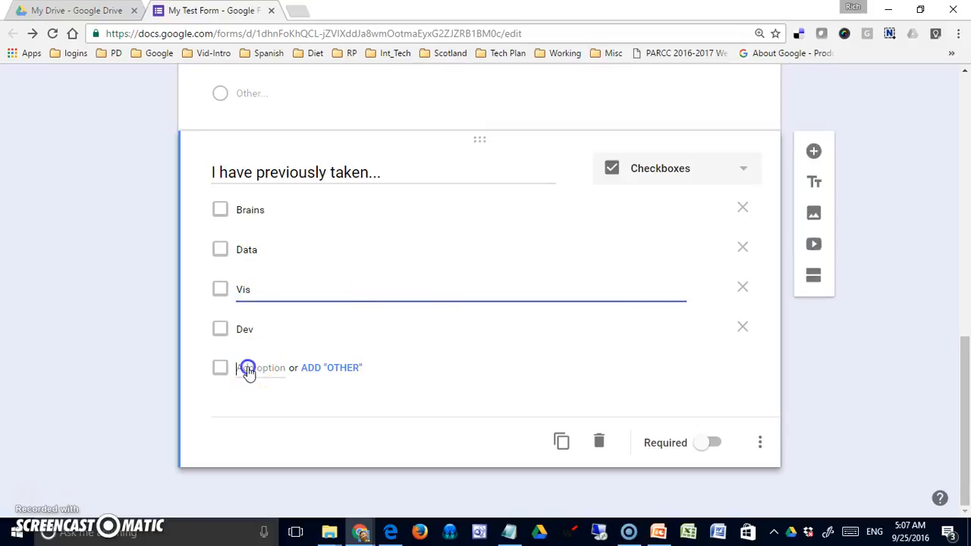
{"action": "type", "text": "None"}
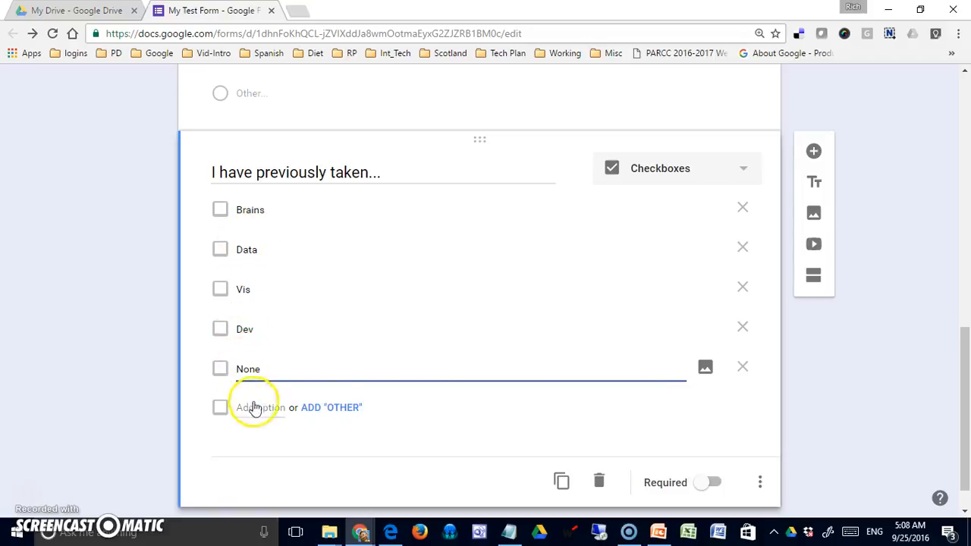
{"action": "left_click", "coordinate": [365, 412]}
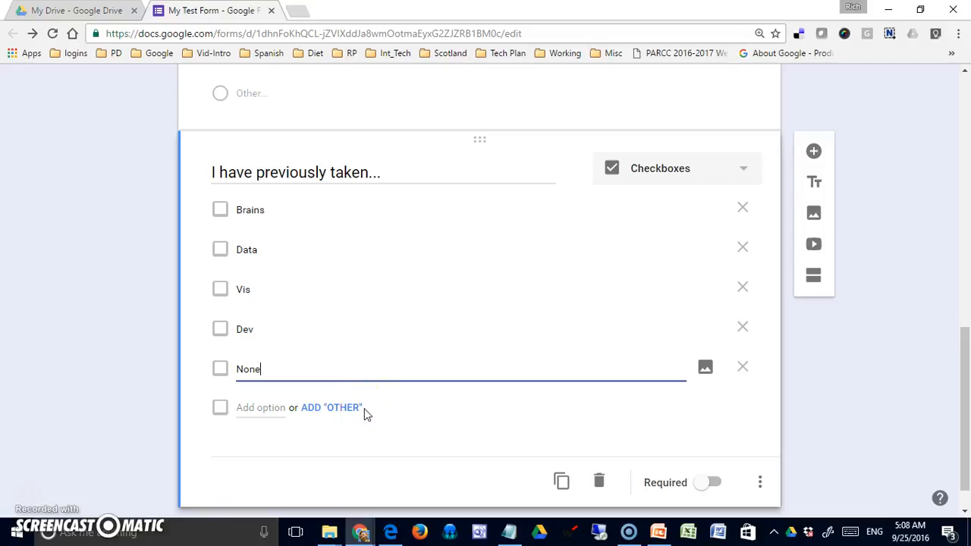
{"action": "left_click", "coordinate": [848, 405]}
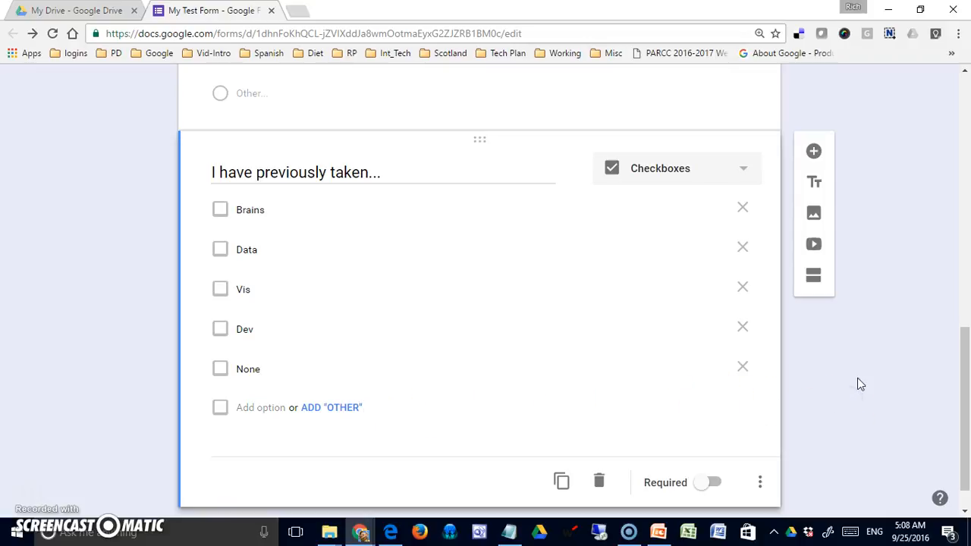
Step: Add data validation to the checkboxes question requiring at least 1 selection, with the error text "Please select at least on choice"
{"action": "left_click", "coordinate": [760, 482]}
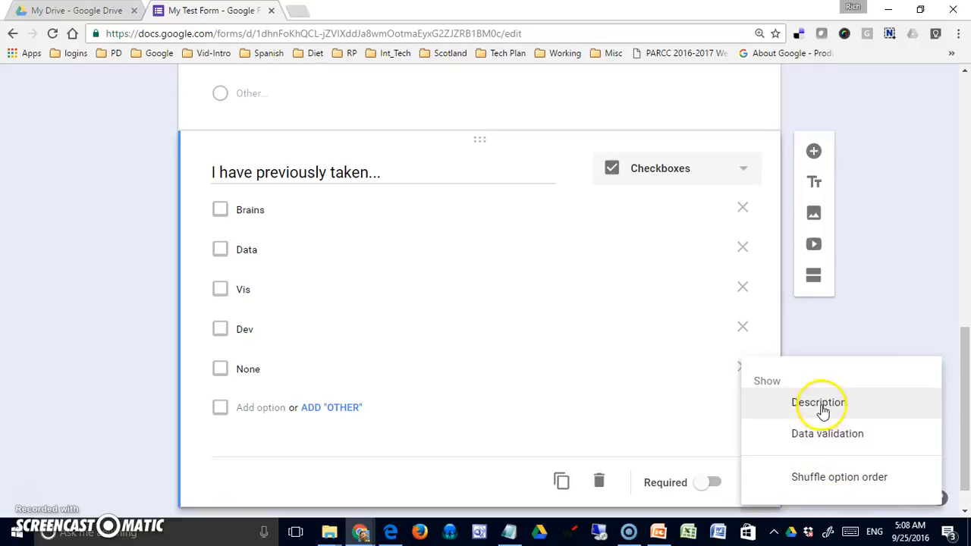
{"action": "left_click", "coordinate": [823, 437]}
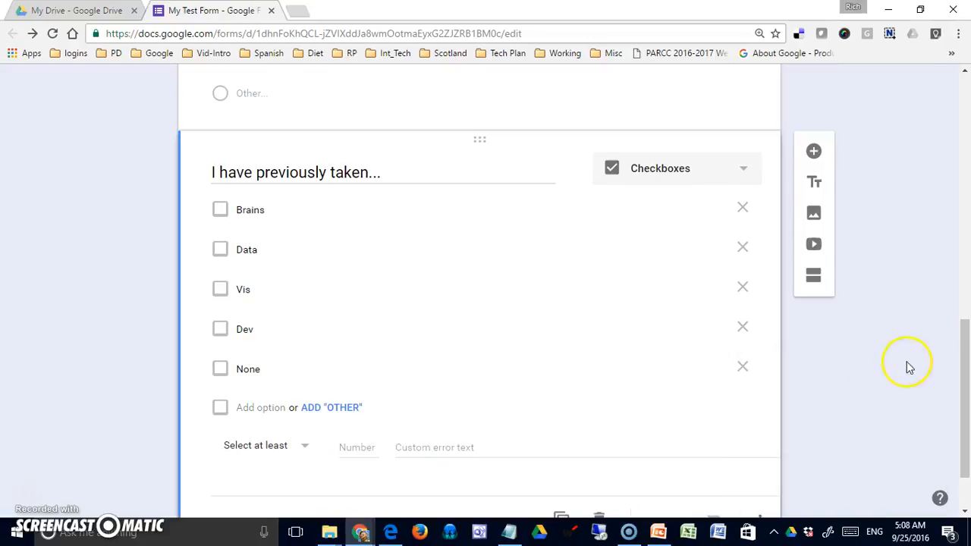
{"action": "left_click_drag", "start_coordinate": [964, 346], "coordinate": [963, 407]}
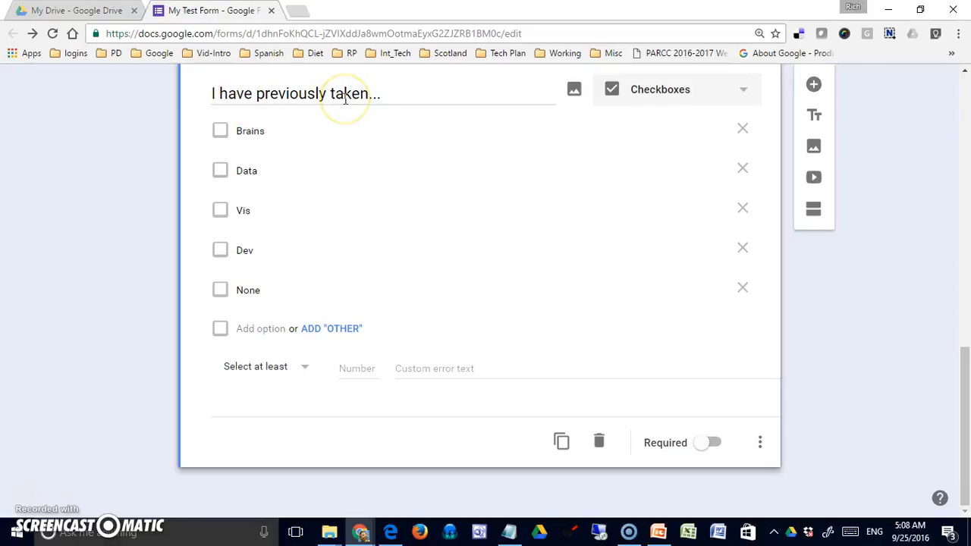
{"action": "left_click", "coordinate": [300, 370]}
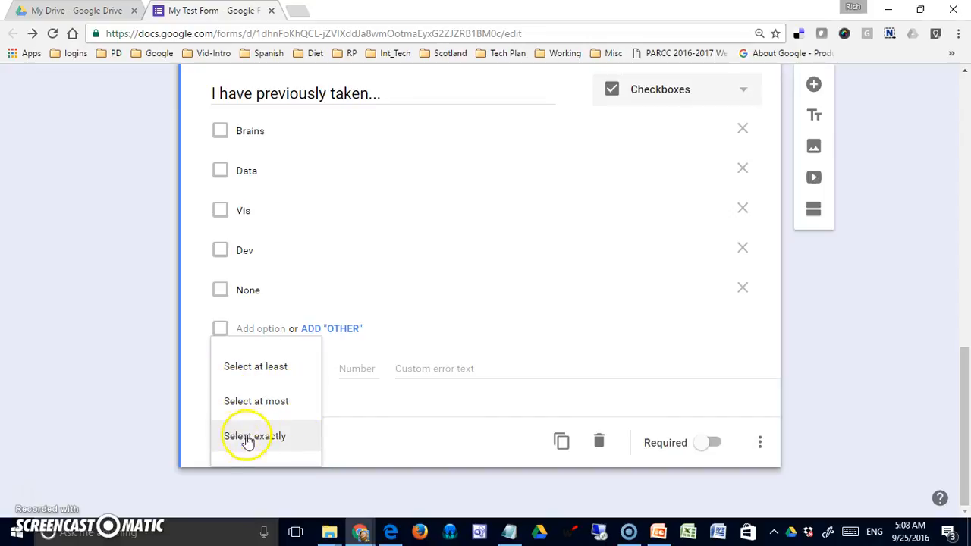
{"action": "left_click", "coordinate": [280, 368]}
{"action": "left_click", "coordinate": [349, 368]}
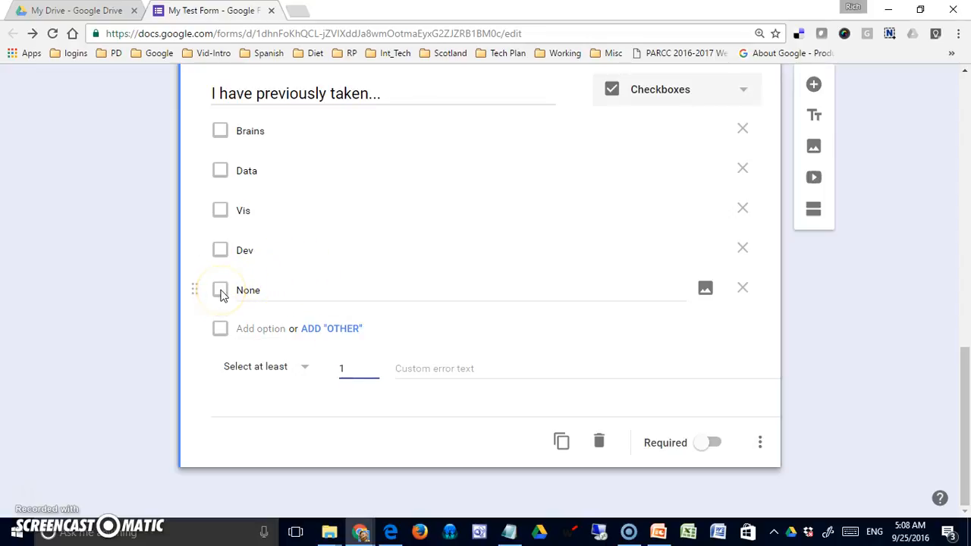
{"action": "left_click", "coordinate": [419, 368]}
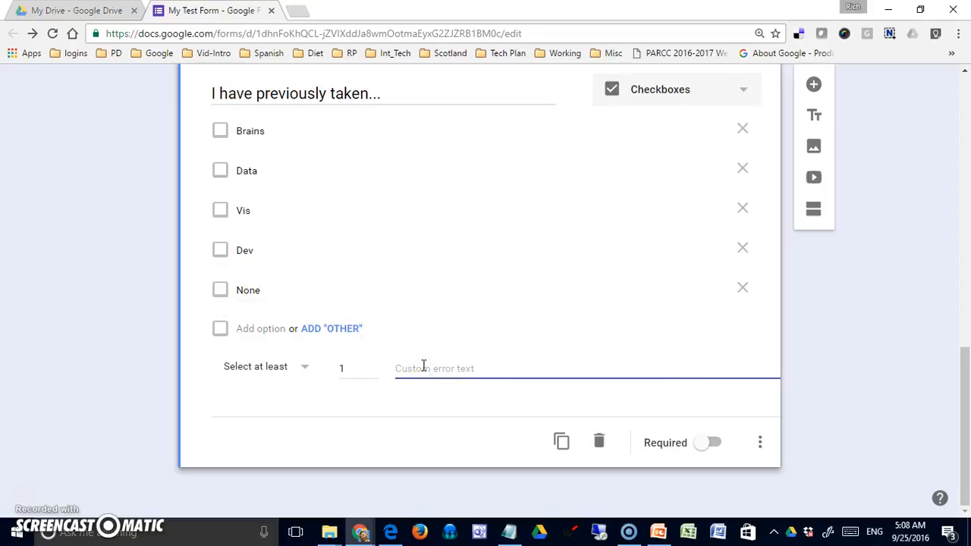
{"action": "type", "text": "P"}
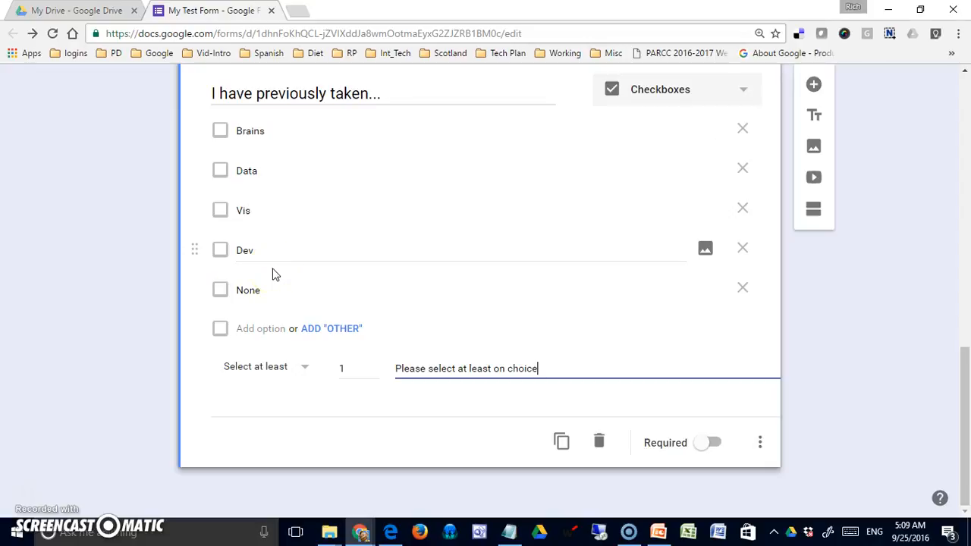
{"action": "left_click", "coordinate": [846, 314]}
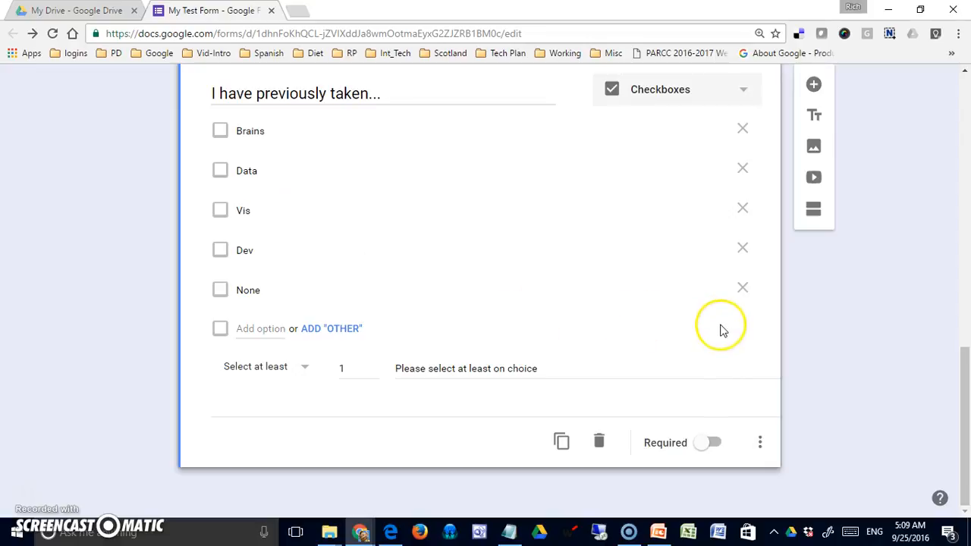
Step: Add a Dropdown question titled "Home School" below the checkboxes question
{"action": "left_click", "coordinate": [814, 85]}
{"action": "left_click", "coordinate": [882, 238]}
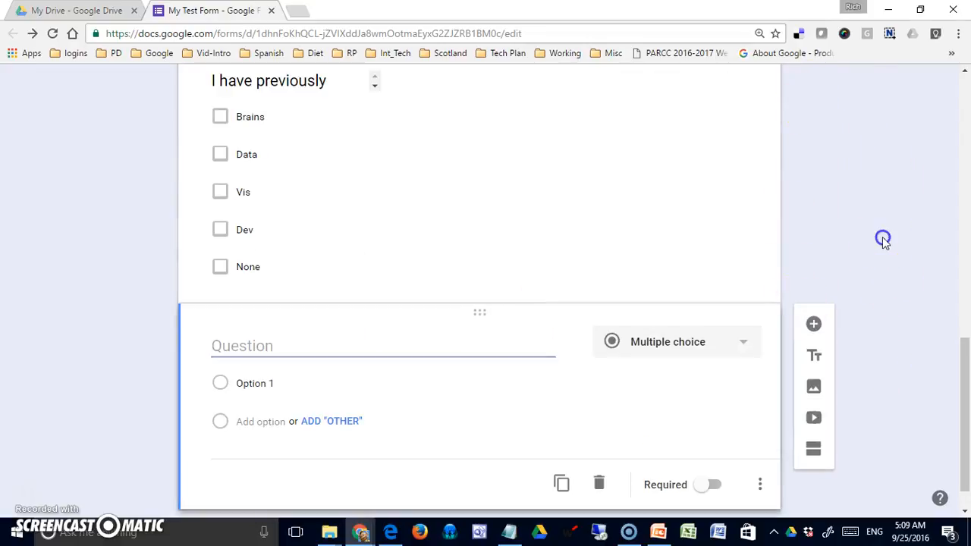
{"action": "left_click", "coordinate": [740, 346]}
{"action": "left_click", "coordinate": [657, 413]}
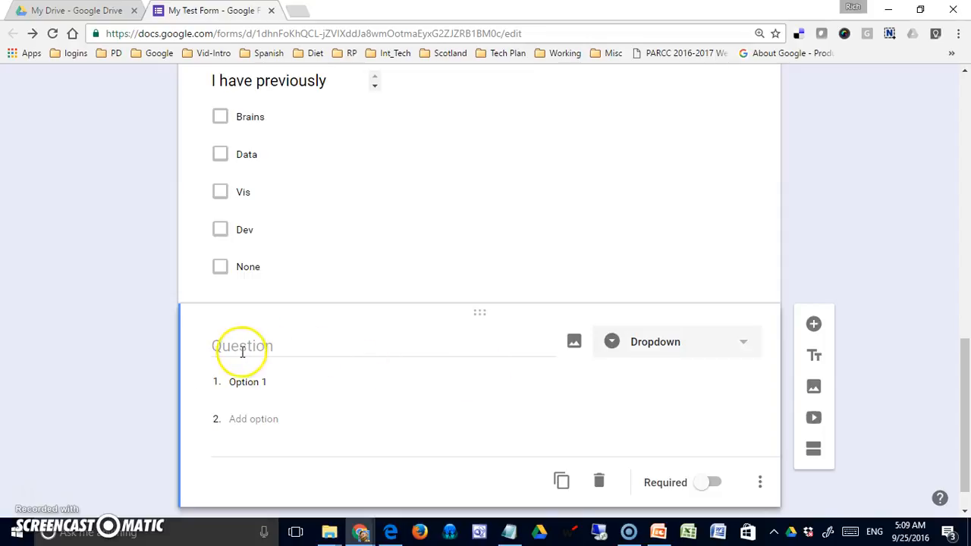
{"action": "left_click", "coordinate": [357, 310]}
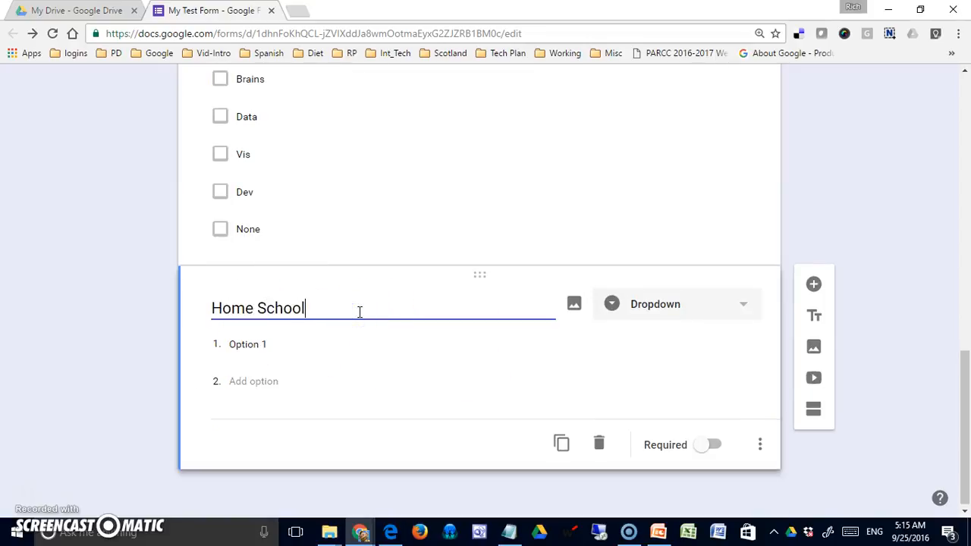
{"action": "type", "text": "Home School"}
Step: Give the "Home School" dropdown seven options, "School 1" through "School 7"
{"action": "left_click", "coordinate": [277, 343]}
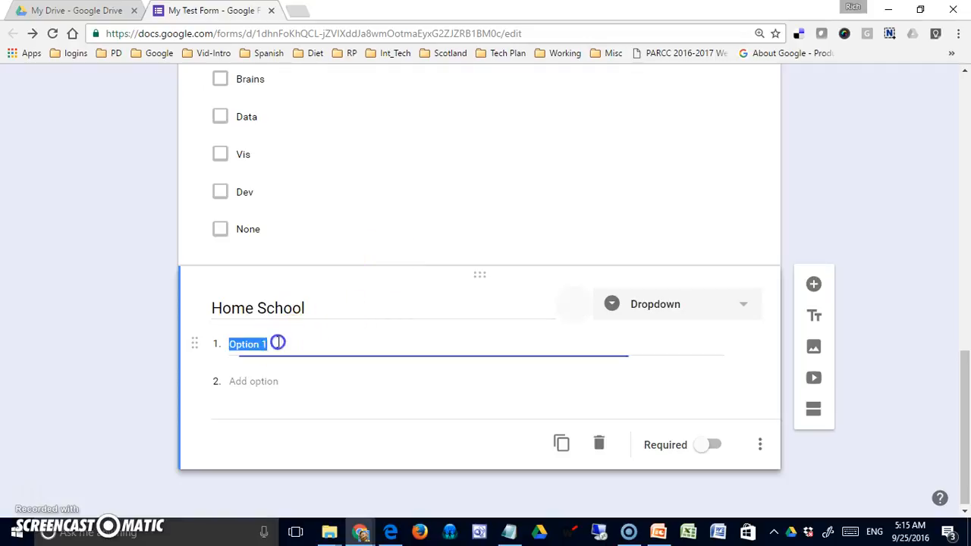
{"action": "type", "text": "School"}
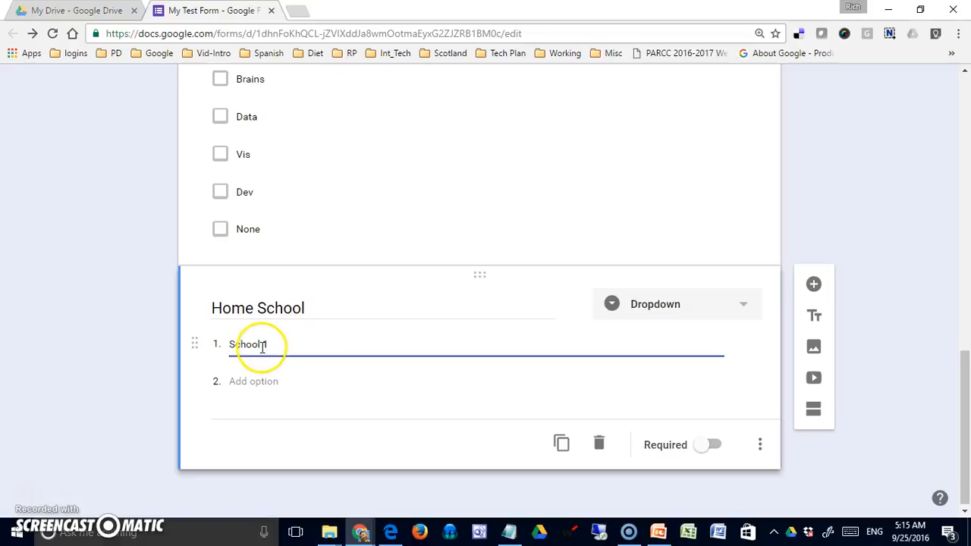
{"action": "left_click_drag", "start_coordinate": [261, 343], "coordinate": [167, 351]}
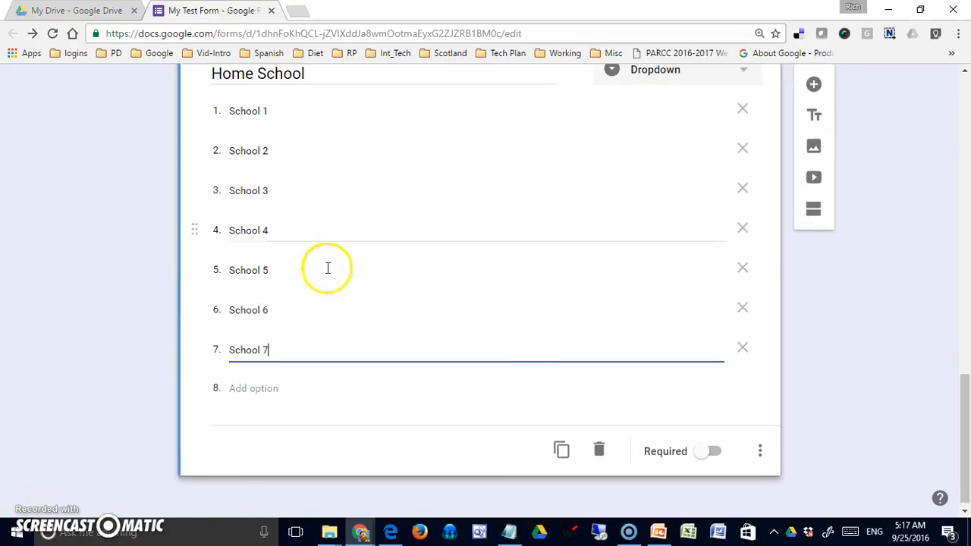
{"action": "left_click_drag", "start_coordinate": [965, 444], "coordinate": [967, 421]}
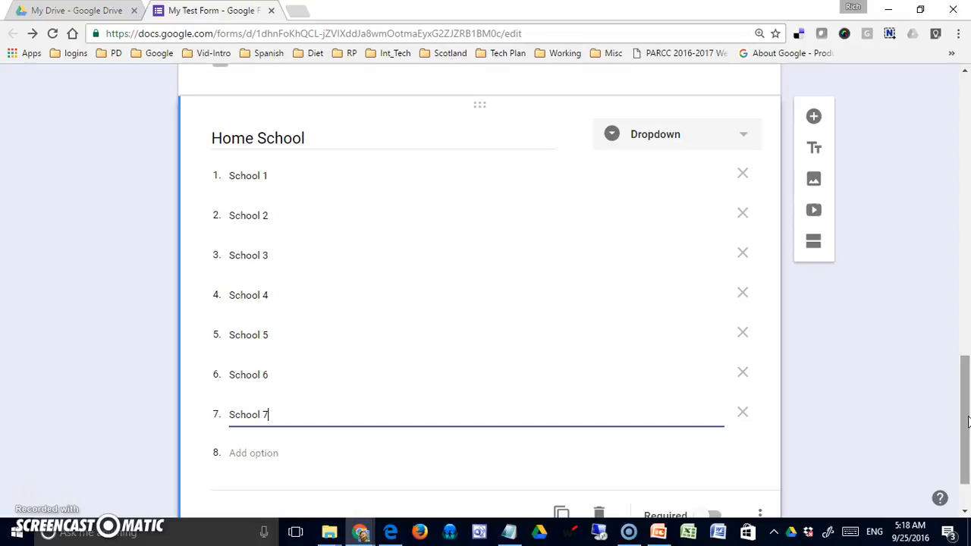
{"action": "left_click", "coordinate": [966, 369]}
{"action": "left_click_drag", "start_coordinate": [966, 369], "coordinate": [966, 390]}
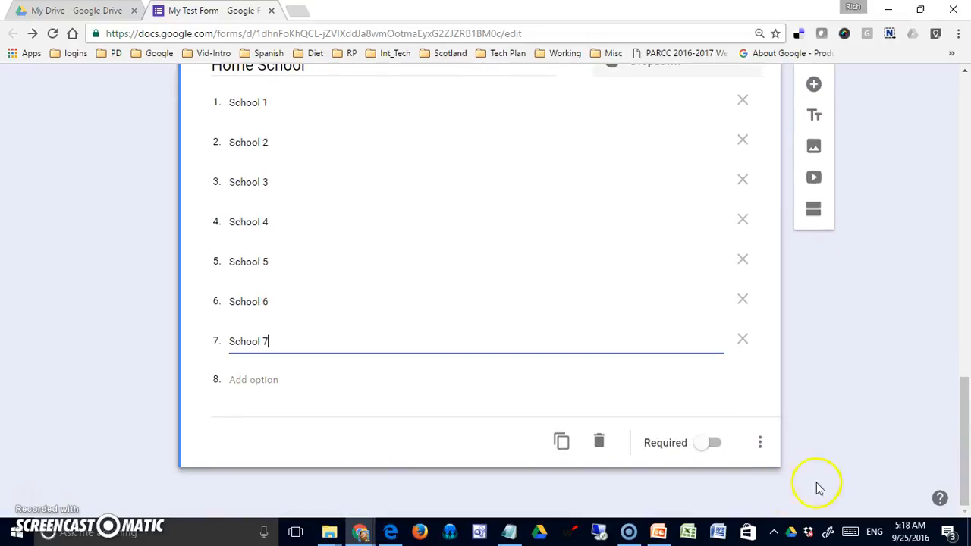
{"action": "left_click", "coordinate": [759, 445]}
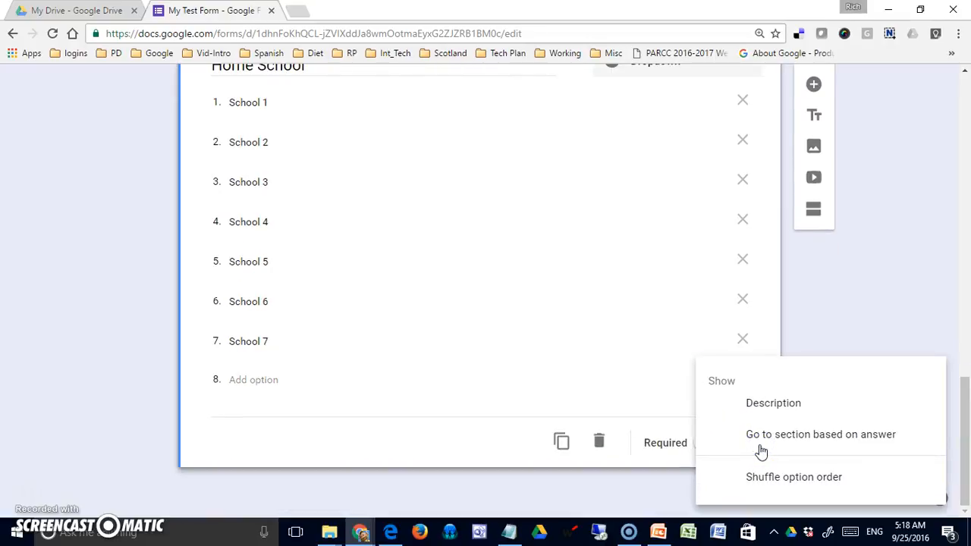
{"action": "left_click", "coordinate": [853, 437]}
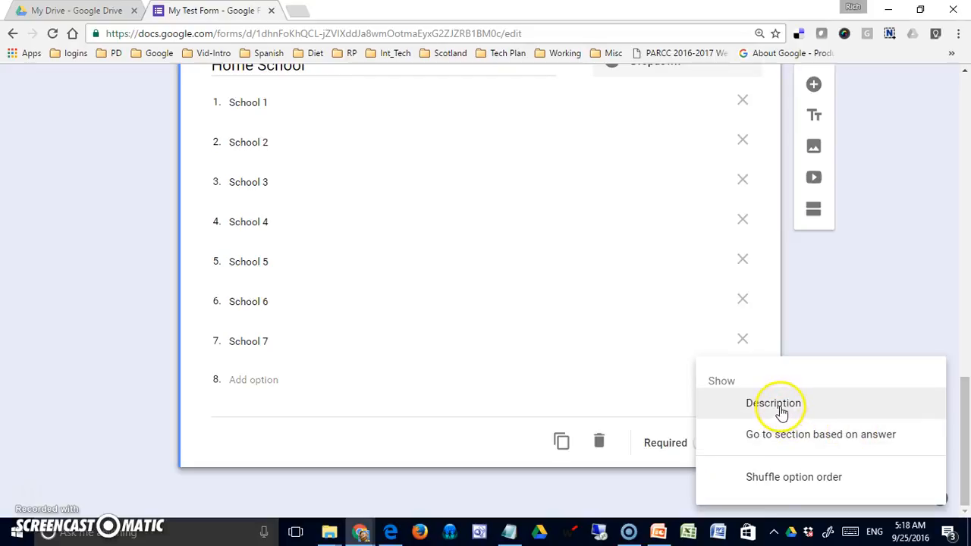
{"action": "left_click", "coordinate": [855, 317]}
Step: Open the preview of My Test Form and highlight the "* Required" note above the First Name question
{"action": "left_click_drag", "start_coordinate": [966, 398], "coordinate": [965, 83]}
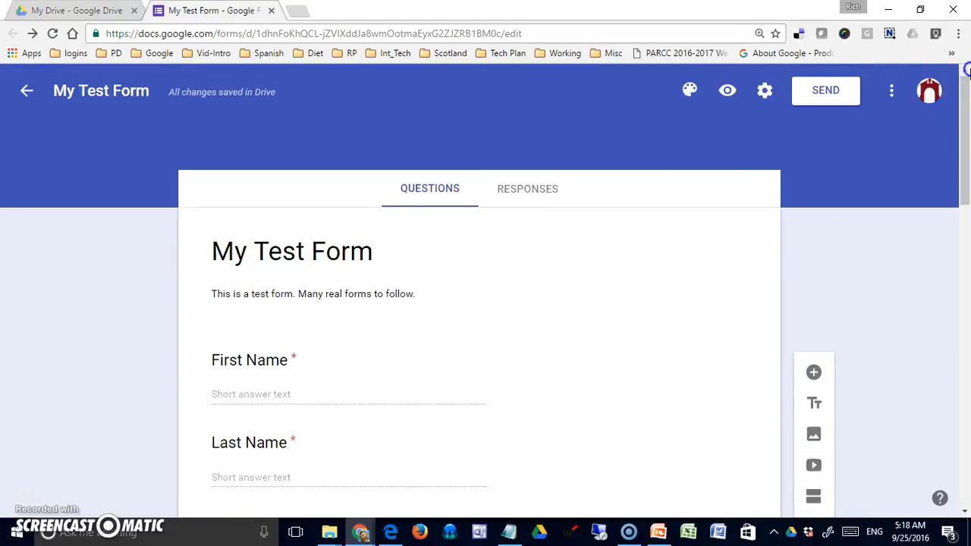
{"action": "left_click", "coordinate": [727, 90]}
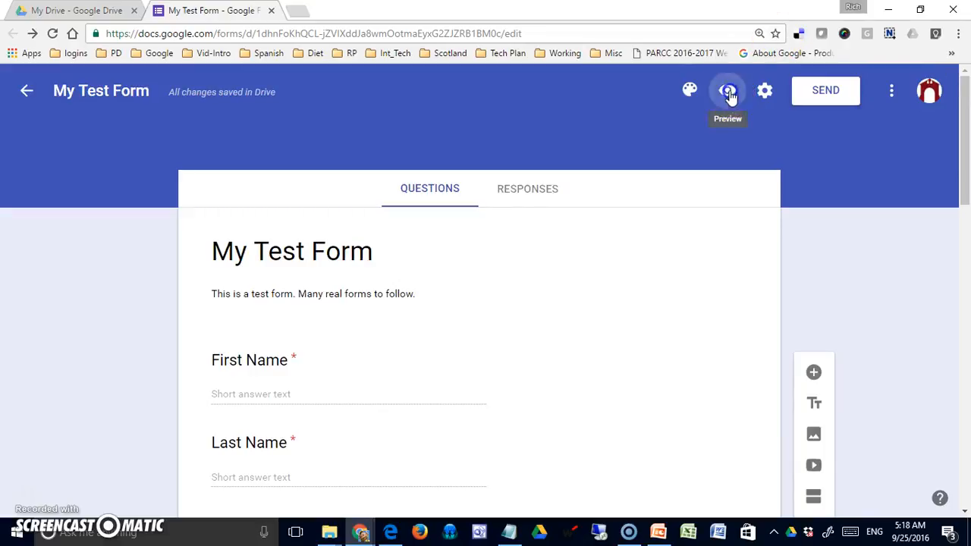
{"action": "left_click_drag", "start_coordinate": [964, 140], "coordinate": [966, 209]}
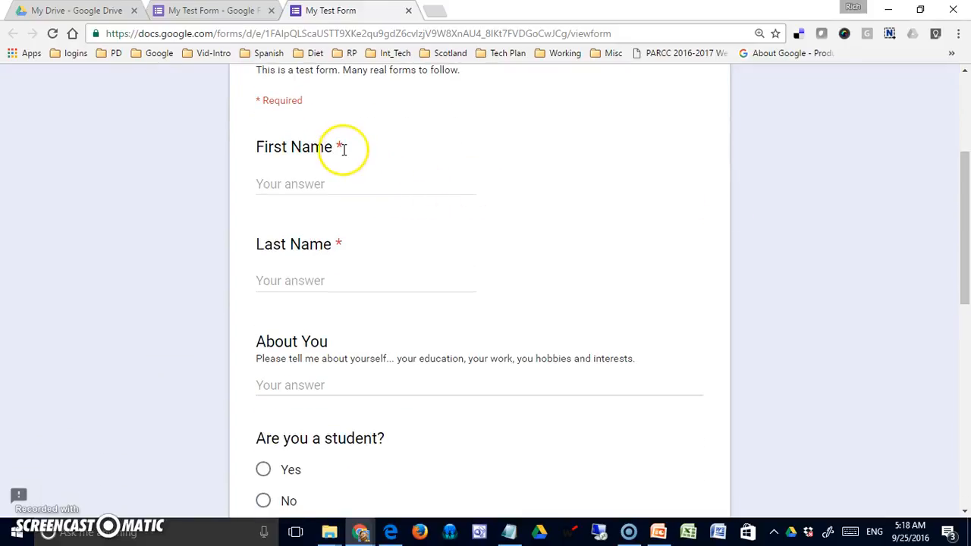
{"action": "left_click_drag", "start_coordinate": [256, 100], "coordinate": [312, 95]}
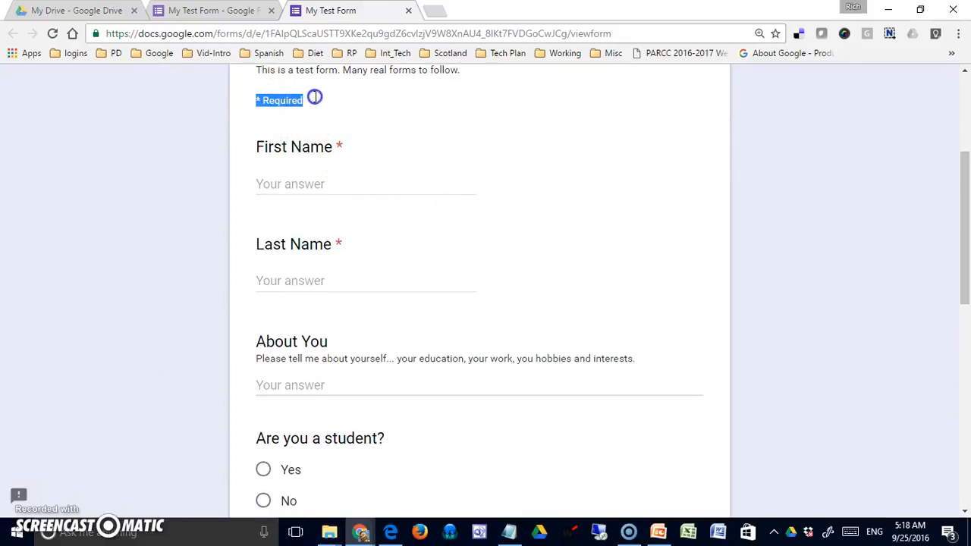
Step: Fill the About You answer with several lines of filler text beginning "sdajfla f fafasas fsaff sfsf saf"
{"action": "left_click_drag", "start_coordinate": [964, 269], "coordinate": [966, 324]}
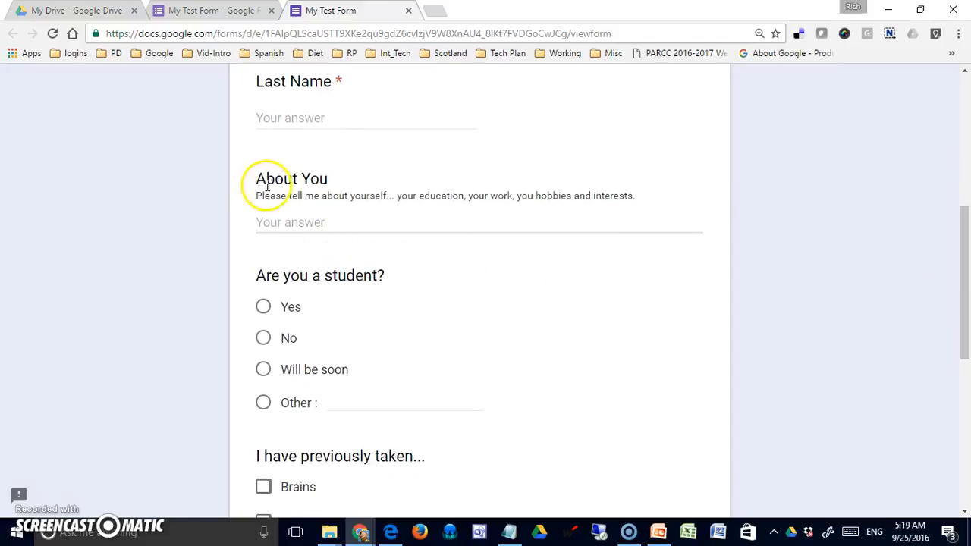
{"action": "left_click", "coordinate": [305, 222]}
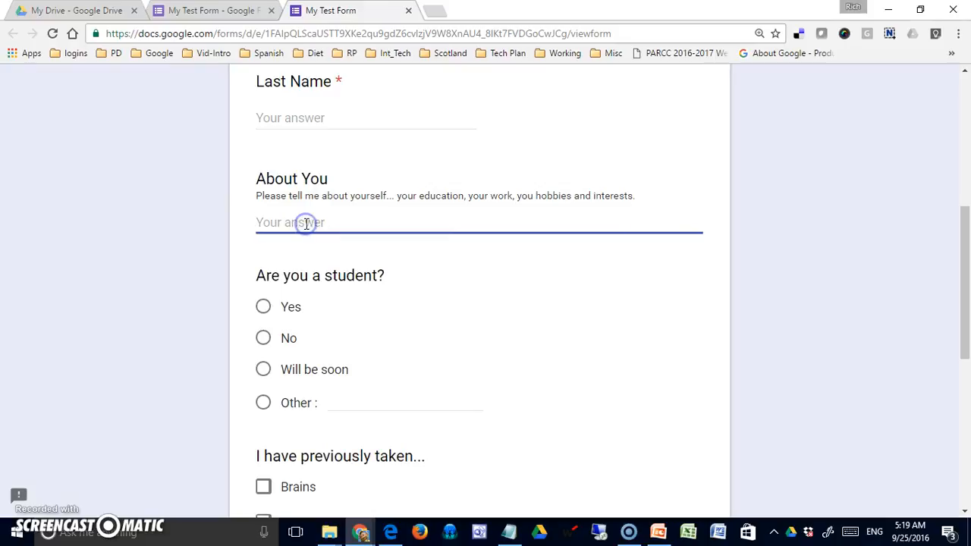
{"action": "type", "text": "sdajfla f fafasas f"}
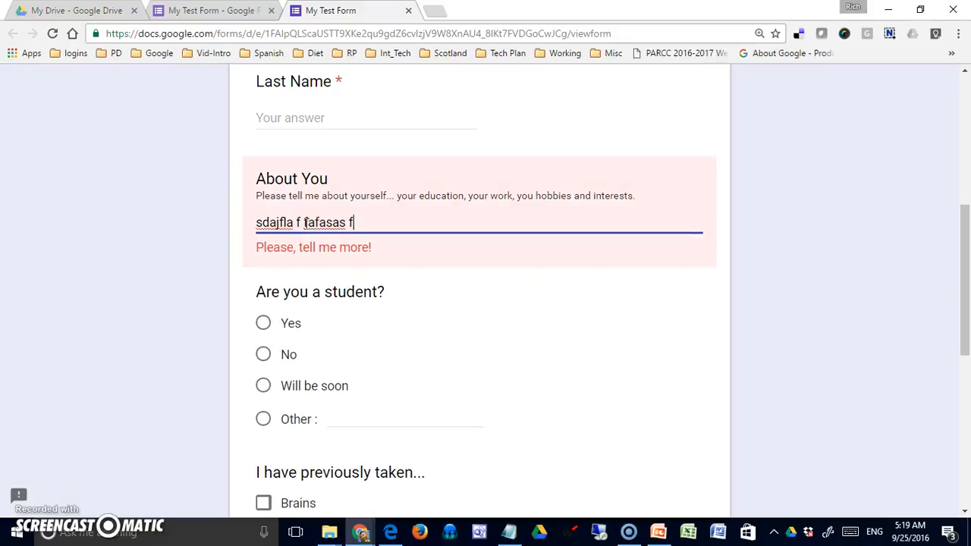
{"action": "type", "text": "saff sfsf saf ssdfa fsdafsadfd safa"}
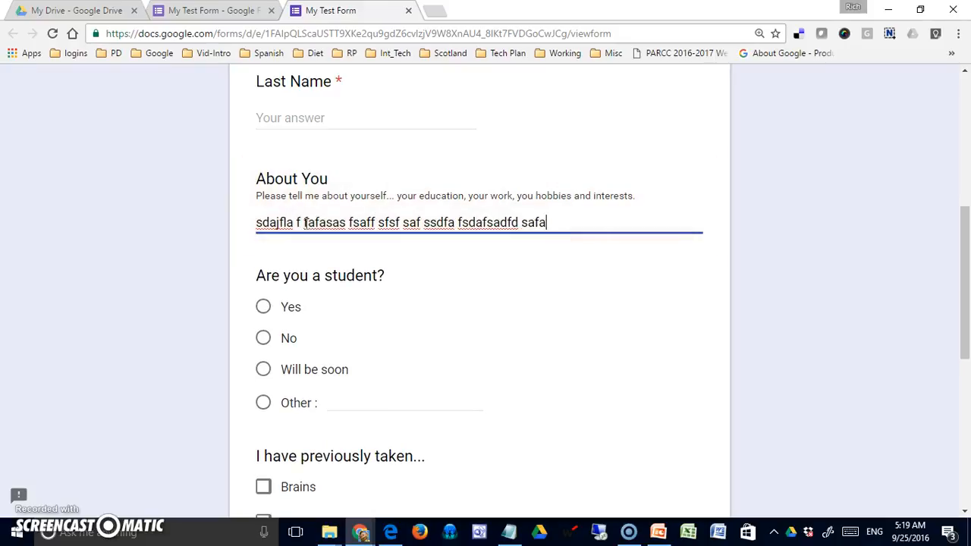
{"action": "type", "text": "f asfsafasf sfs fsfsafs sfsadfsaf"}
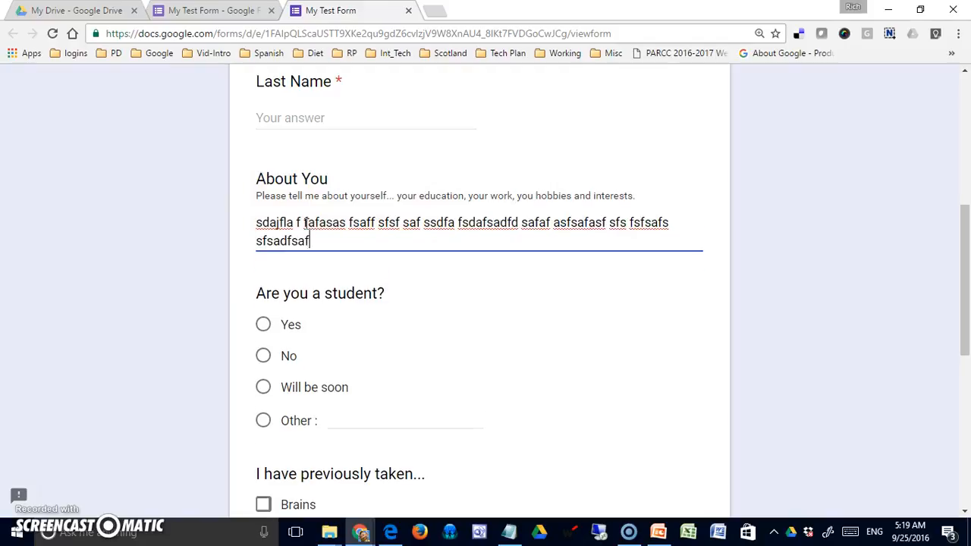
{"action": "type", "text": "s dfsdfsad fsad fs fasf sa"}
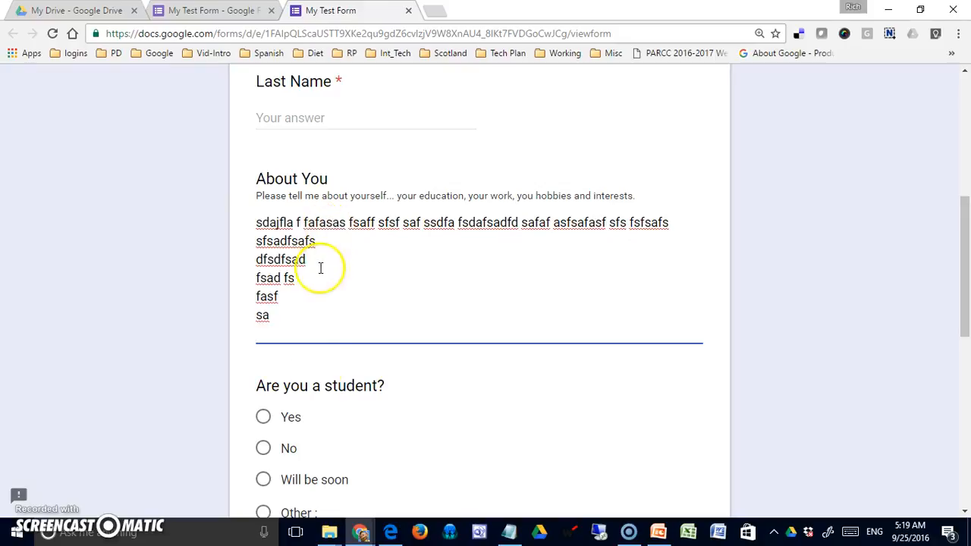
Step: Answer "Are you a student?" with "Will be soon" and check Brains, Data and Vis under "I have previously taken..."
{"action": "left_click", "coordinate": [262, 480]}
{"action": "left_click_drag", "start_coordinate": [966, 276], "coordinate": [966, 404]}
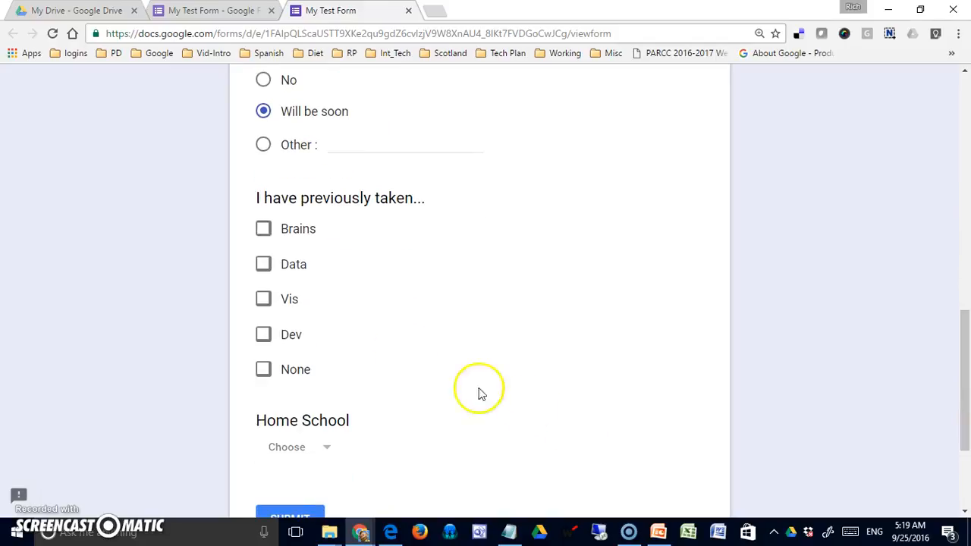
{"action": "left_click", "coordinate": [260, 232]}
{"action": "left_click", "coordinate": [261, 266]}
{"action": "left_click", "coordinate": [263, 300]}
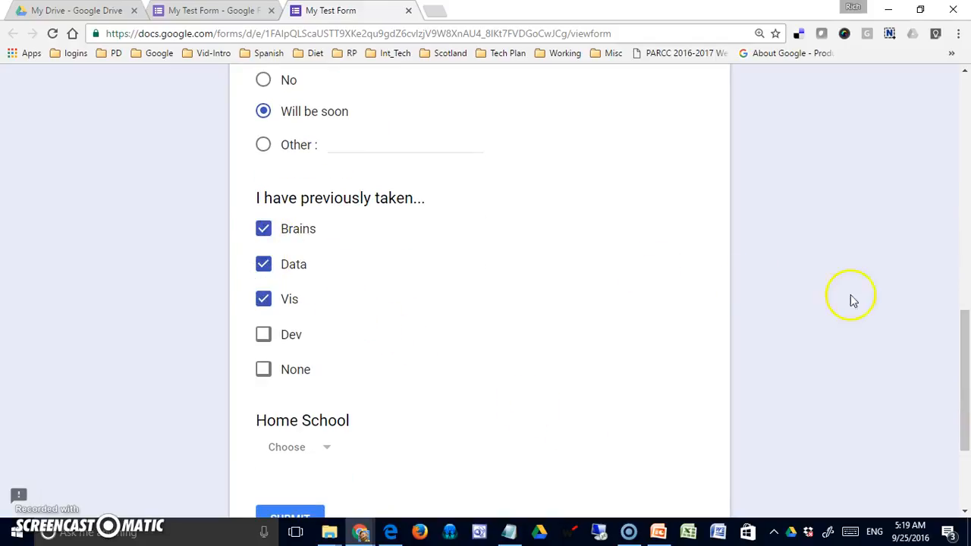
Step: Choose "School 1" as the answer to the Home School dropdown question
{"action": "left_click_drag", "start_coordinate": [966, 354], "coordinate": [967, 425]}
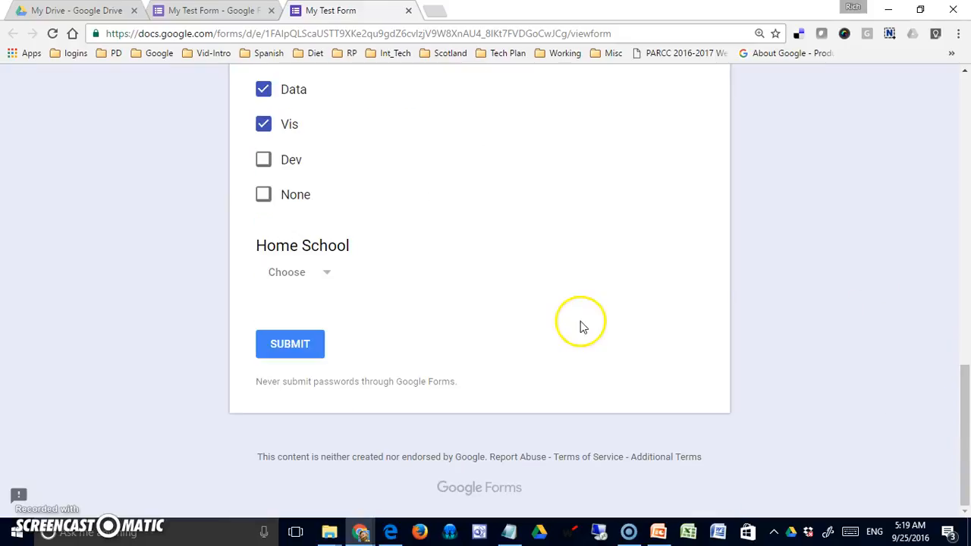
{"action": "left_click", "coordinate": [323, 274]}
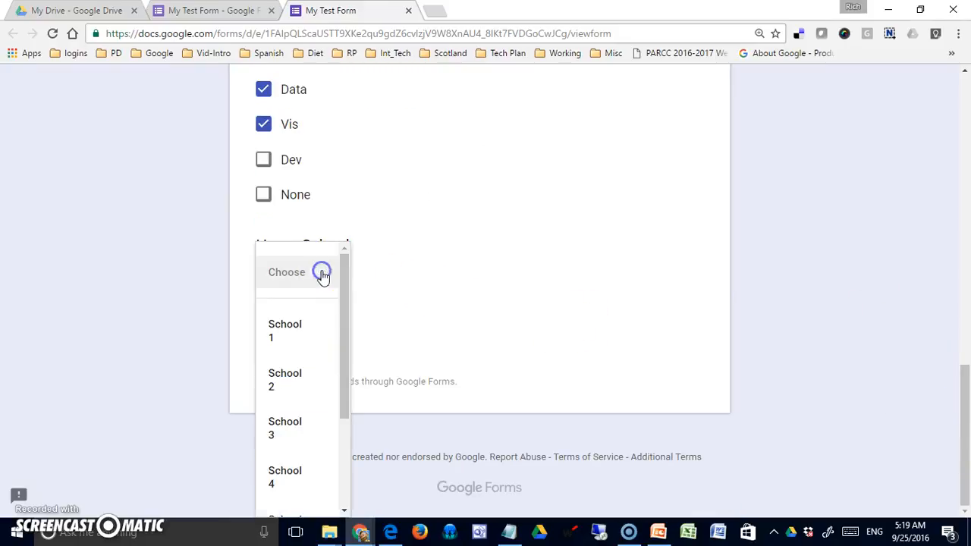
{"action": "left_click", "coordinate": [306, 349]}
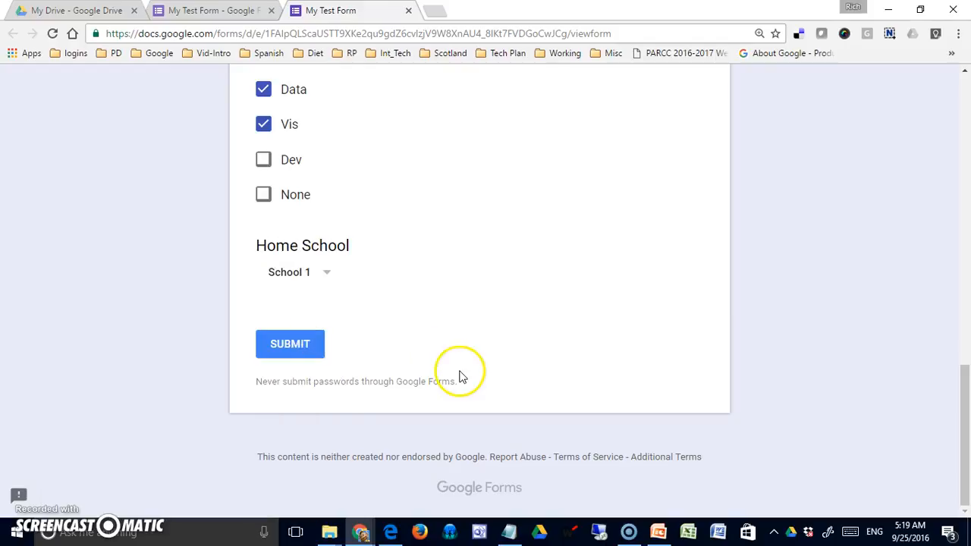